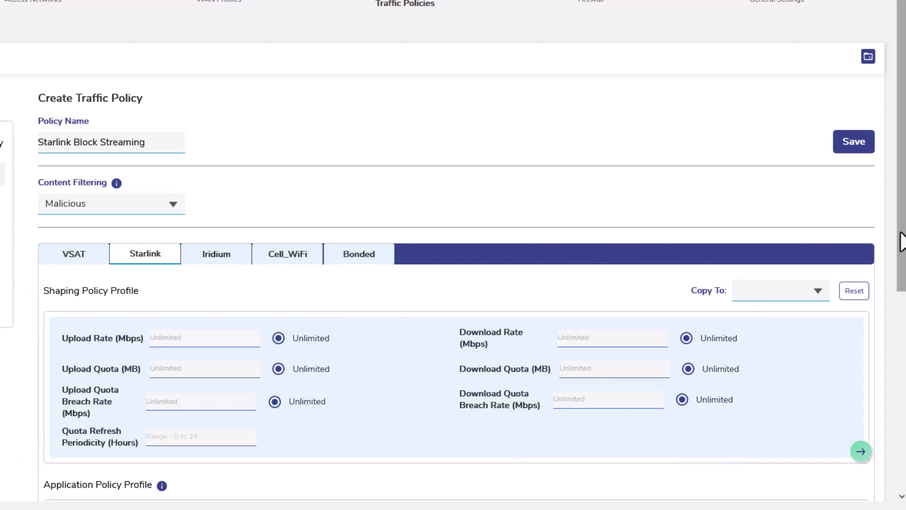
# - Add a new rule to the Starlink application policy profile, with Application as its category
pyautogui.moveTo(900, 236); pyautogui.dragTo(873, 479)
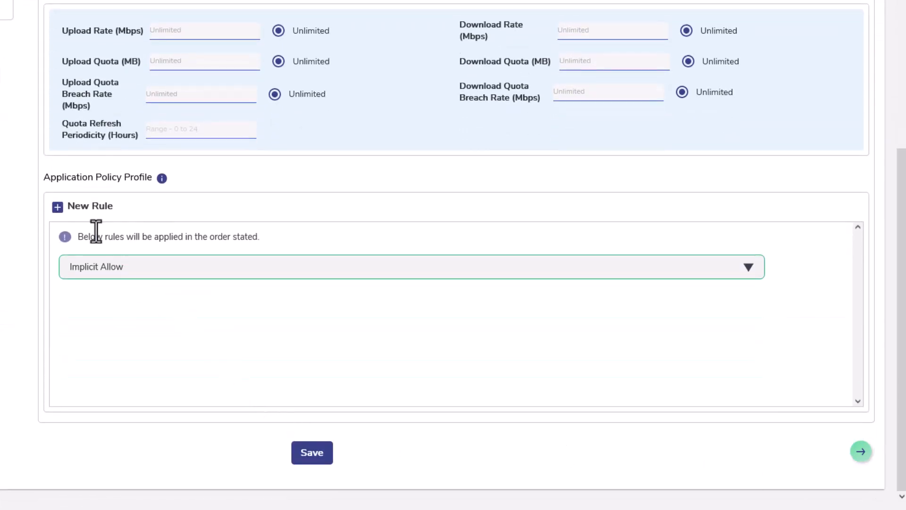
pyautogui.click(57, 208)
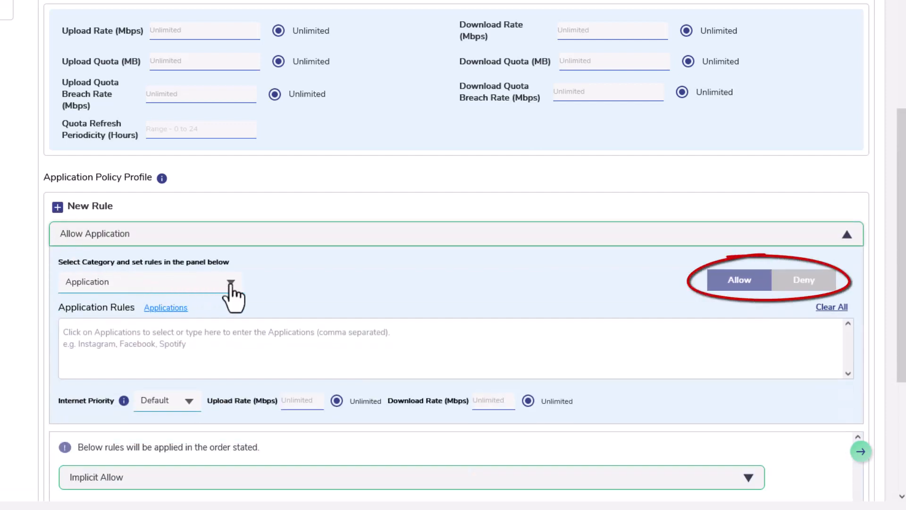
pyautogui.click(231, 283)
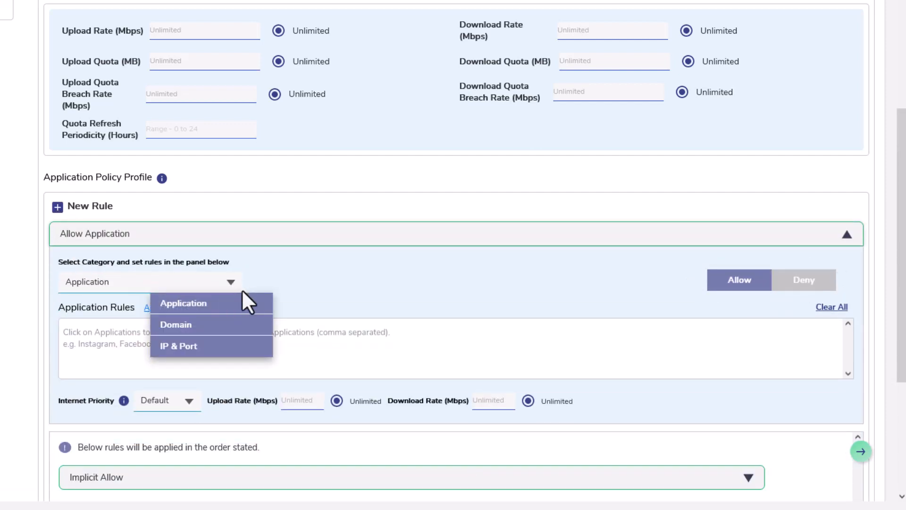
pyautogui.click(257, 297)
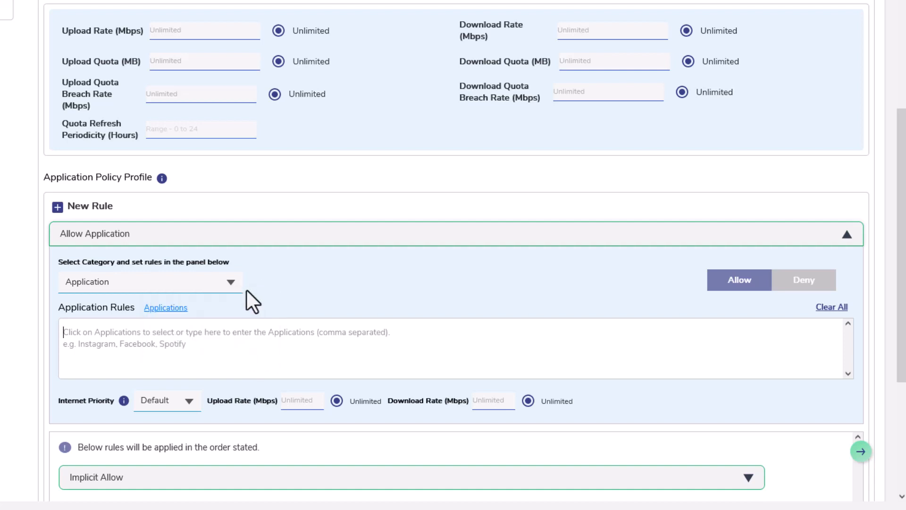
# - Examine the selectable applications and the internet priority options of the new rule
pyautogui.click(168, 313)
pyautogui.moveTo(416, 142)
pyautogui.mouseDown()
pyautogui.moveTo(397, 285)
pyautogui.moveTo(396, 398)
pyautogui.moveTo(409, 456)
pyautogui.moveTo(426, 140)
pyautogui.mouseUp()
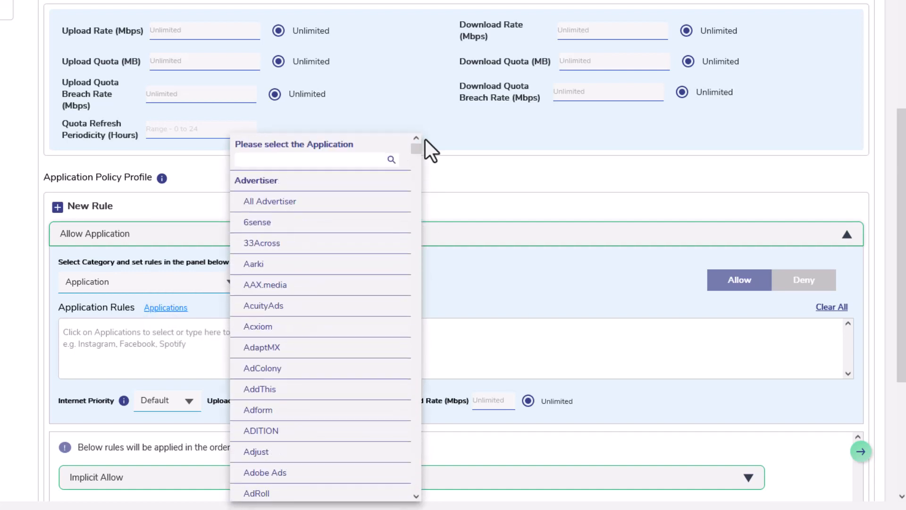
pyautogui.click(454, 326)
pyautogui.click(191, 407)
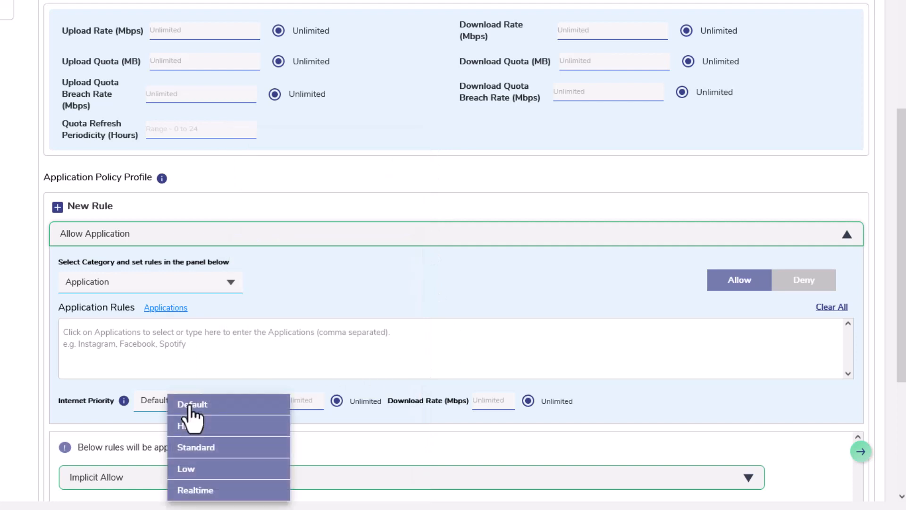
pyautogui.click(277, 410)
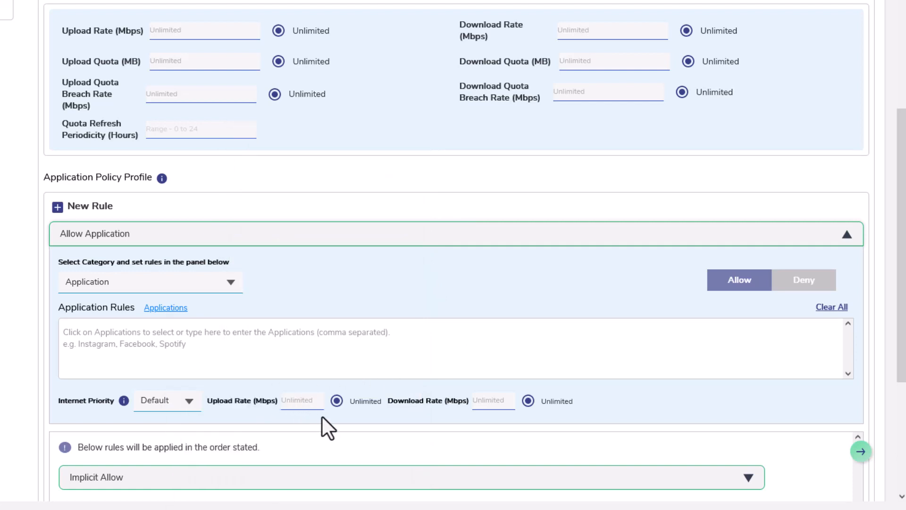
# - Set the new rule to deny All Streaming Media and All Games, and save the traffic policy
pyautogui.click(808, 284)
pyautogui.click(168, 308)
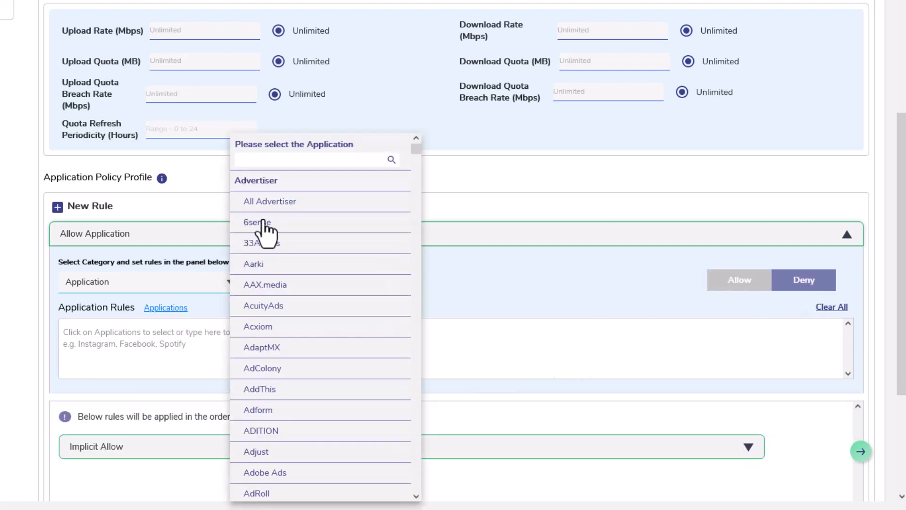
pyautogui.click(267, 160)
pyautogui.write('str')
pyautogui.click(298, 203)
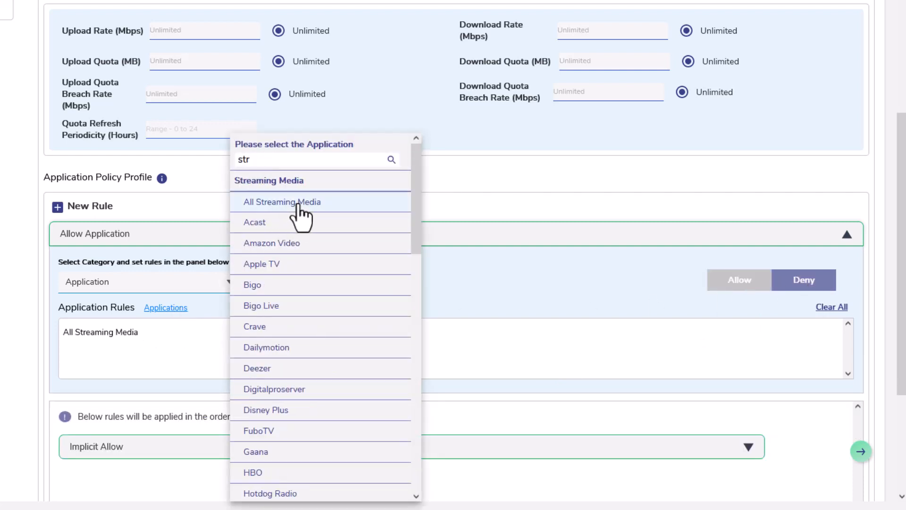
pyautogui.moveTo(258, 160); pyautogui.dragTo(216, 160)
pyautogui.write('ga')
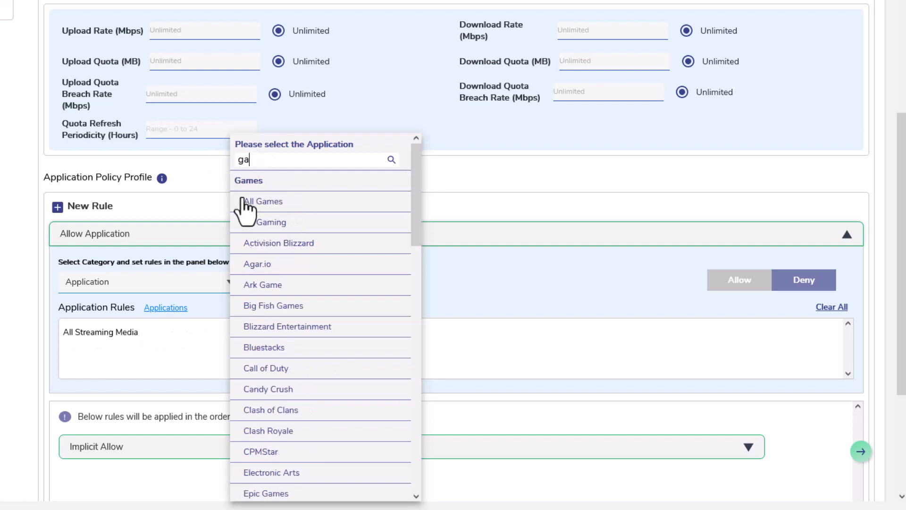
pyautogui.click(245, 201)
pyautogui.click(472, 378)
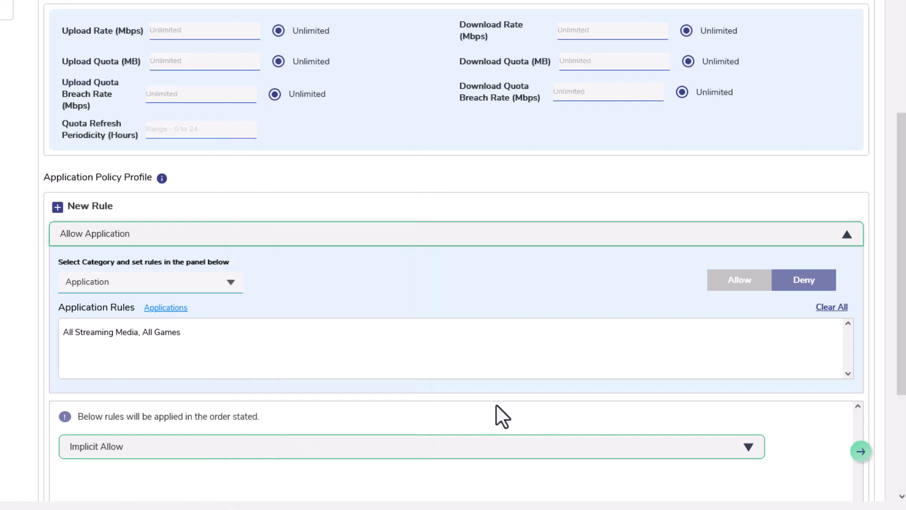
pyautogui.scroll(-4, 900, 290)
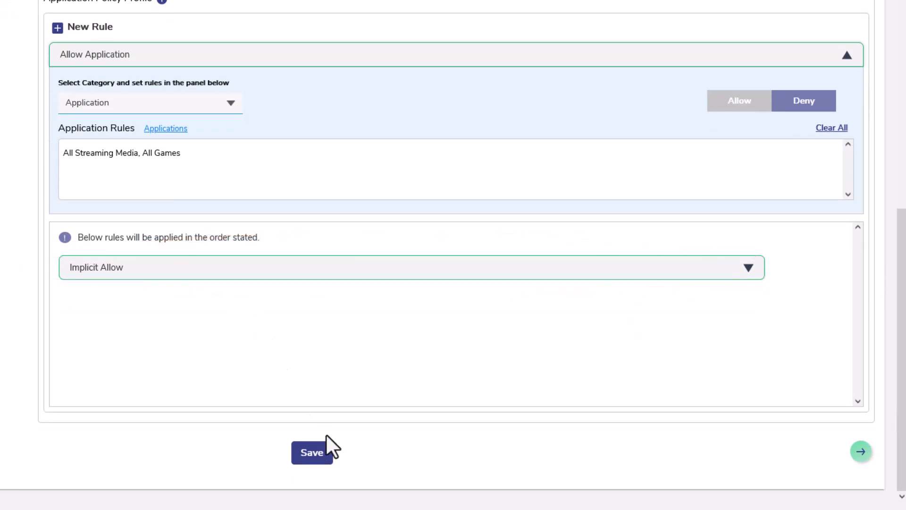
pyautogui.click(321, 453)
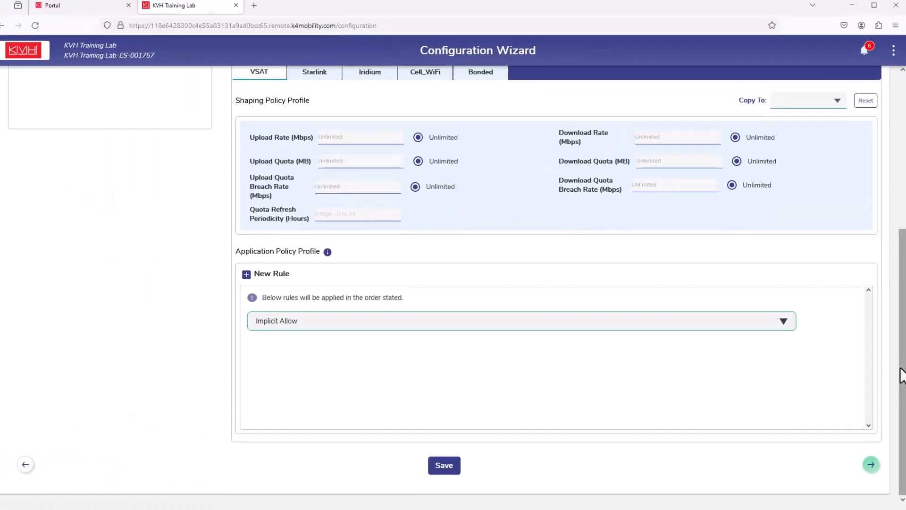
# - Duplicate the Starlink Block Streaming policy and rename the copy as Starlink Block Social
pyautogui.moveTo(901, 375); pyautogui.dragTo(873, 182)
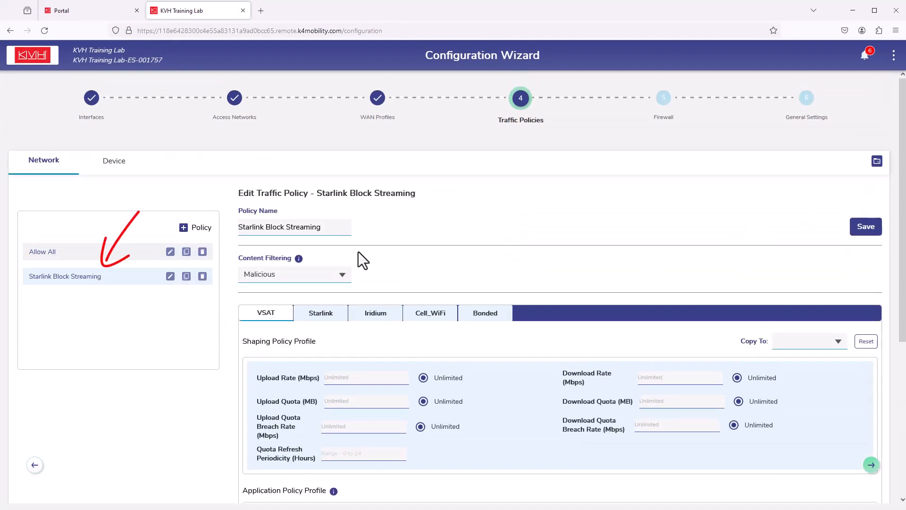
pyautogui.click(186, 276)
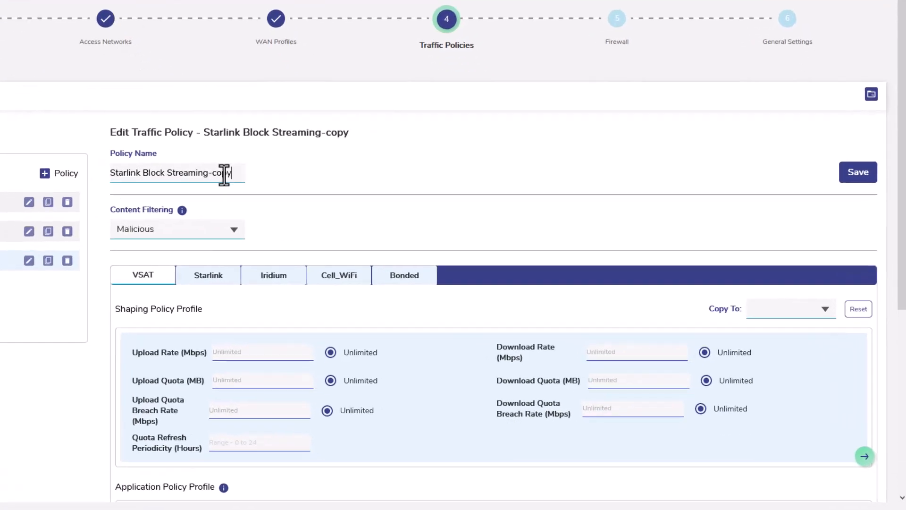
pyautogui.moveTo(231, 173); pyautogui.dragTo(168, 174)
pyautogui.write('Social')
# - Add All Social Media to the copied policy's Starlink deny rule and save the policy
pyautogui.click(222, 275)
pyautogui.moveTo(903, 222); pyautogui.dragTo(885, 356)
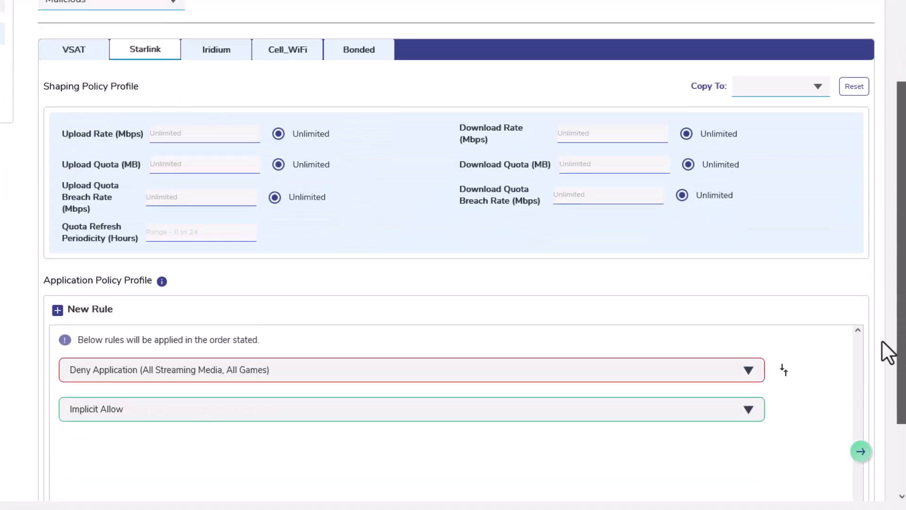
pyautogui.scroll(-2, 882, 341)
pyautogui.click(240, 273)
pyautogui.click(184, 300)
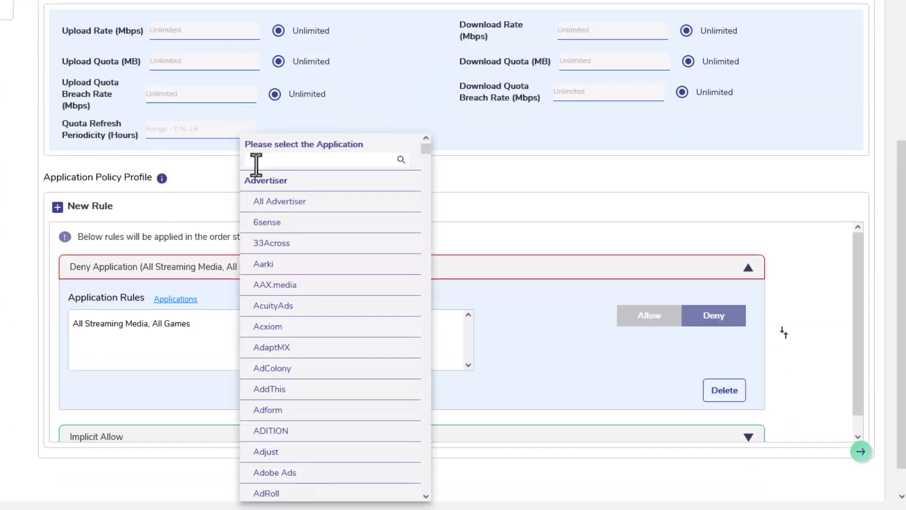
pyautogui.click(256, 163)
pyautogui.write('soci')
pyautogui.click(309, 202)
pyautogui.click(459, 334)
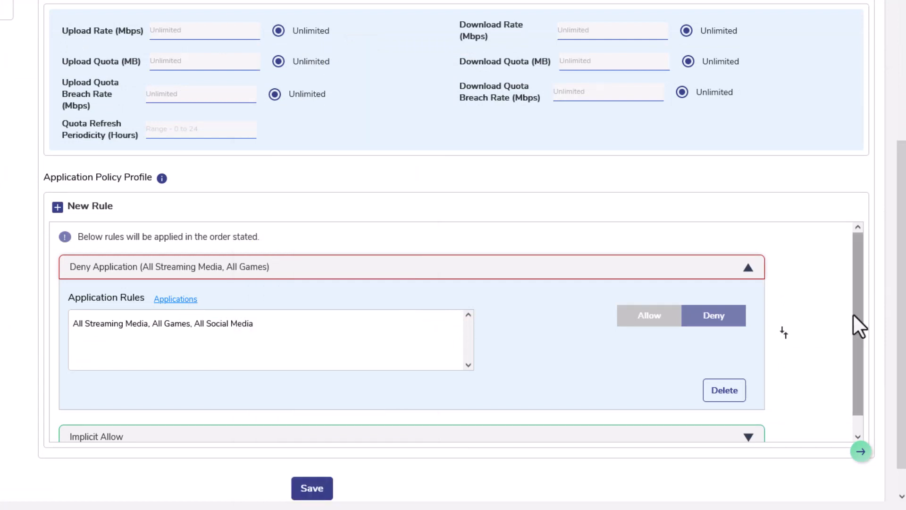
pyautogui.scroll(-3, 854, 316)
pyautogui.click(310, 459)
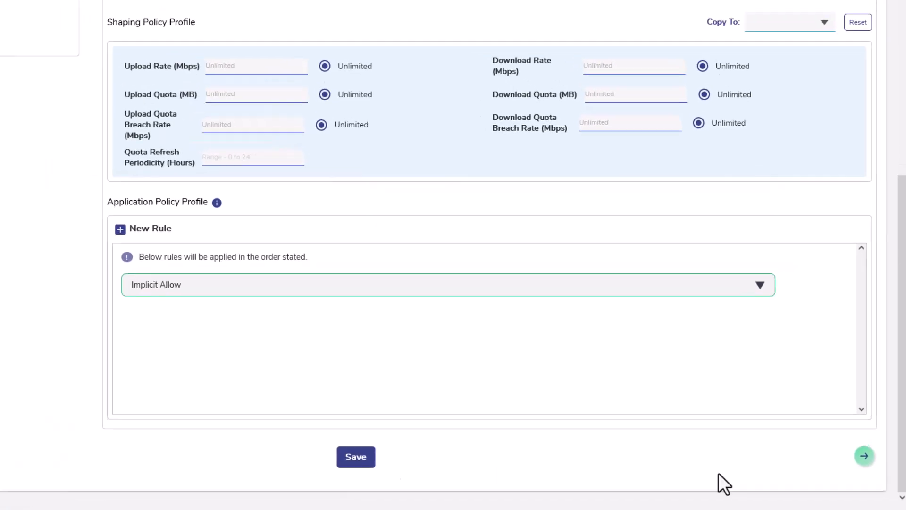
# - Create a traffic policy named Starlink Email Ops with content filtering set to Malicious
pyautogui.click(208, 230)
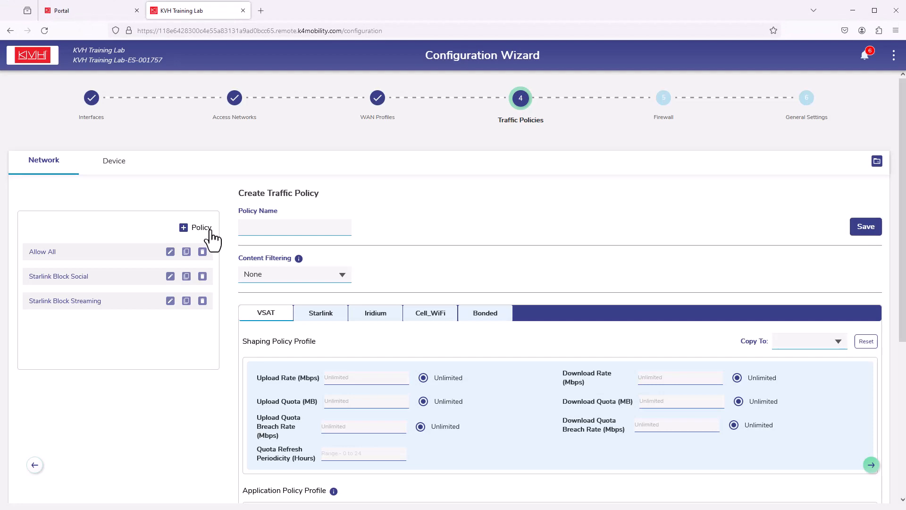
pyautogui.click(298, 227)
pyautogui.write('Starlink Email Ops')
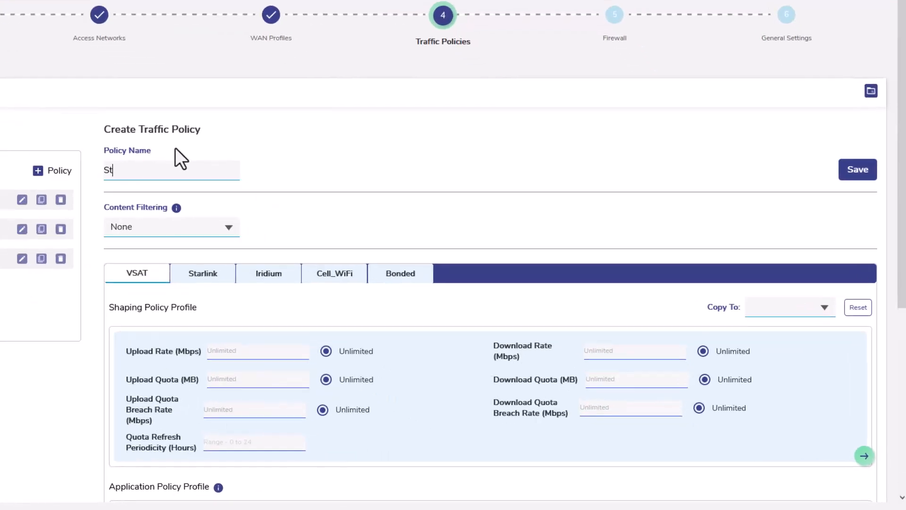
pyautogui.click(342, 275)
pyautogui.click(304, 333)
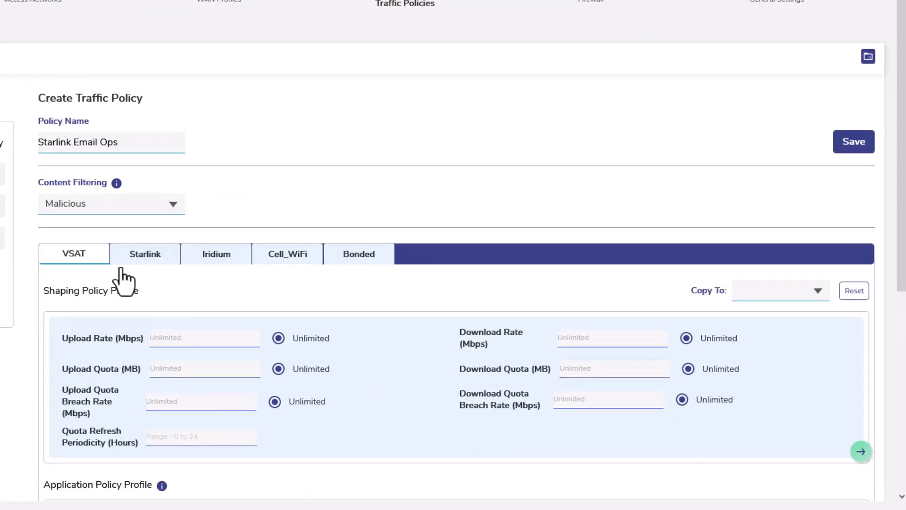
# - Add a Starlink application rule that allows All Mail
pyautogui.click(141, 257)
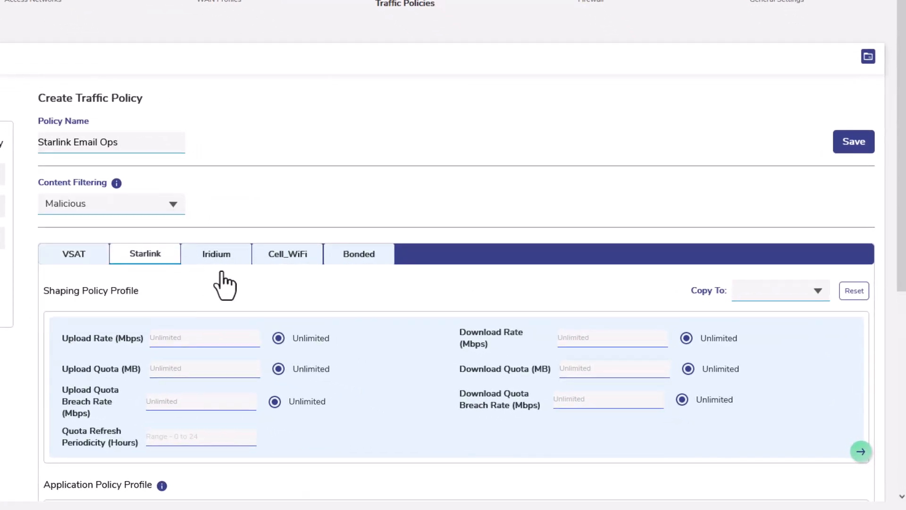
pyautogui.scroll(-5, 897, 283)
pyautogui.click(87, 207)
pyautogui.click(166, 309)
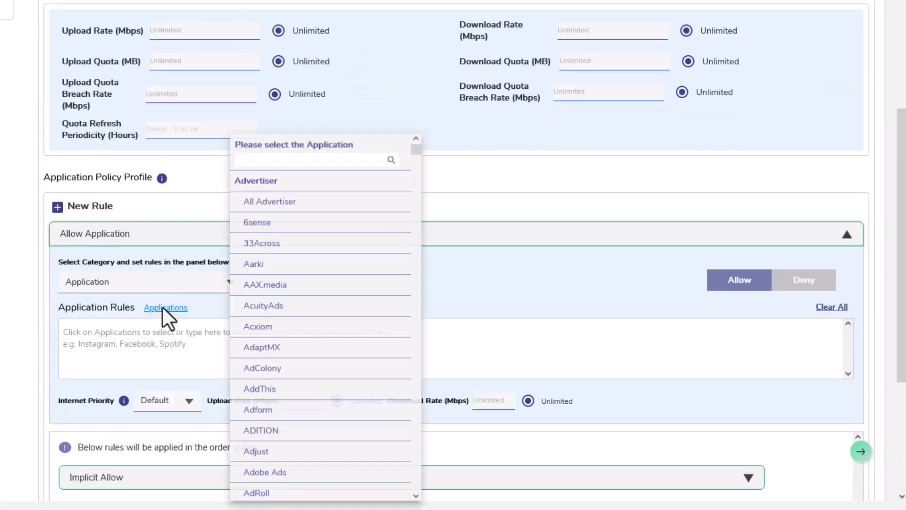
pyautogui.write('mai')
pyautogui.click(270, 203)
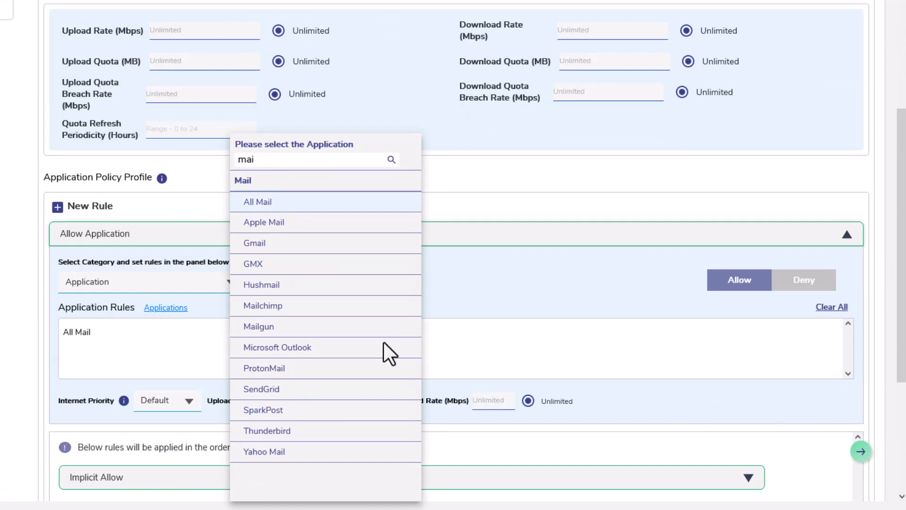
pyautogui.click(722, 213)
pyautogui.click(847, 235)
# - Add a domain rule that allows *.uscg.mil, *.noaa.gov and *.weather.gov
pyautogui.click(57, 208)
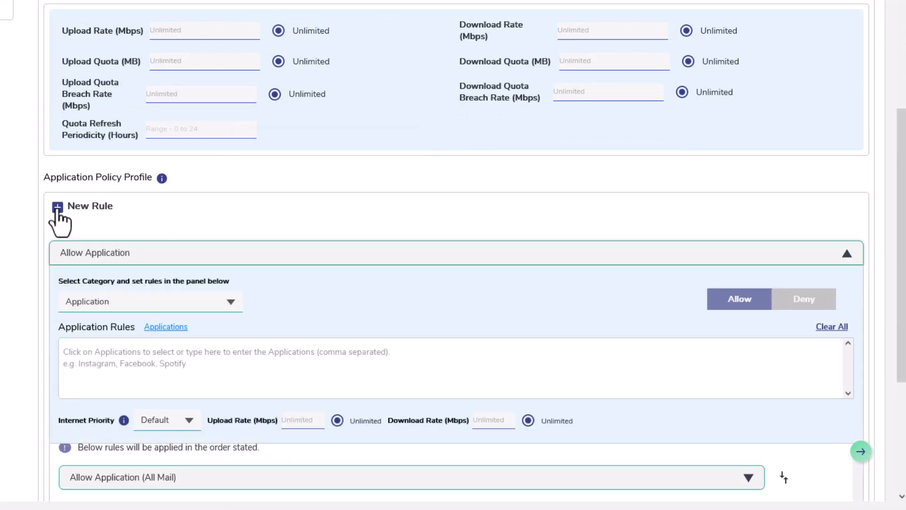
pyautogui.click(229, 286)
pyautogui.click(188, 314)
pyautogui.write('*.usc')
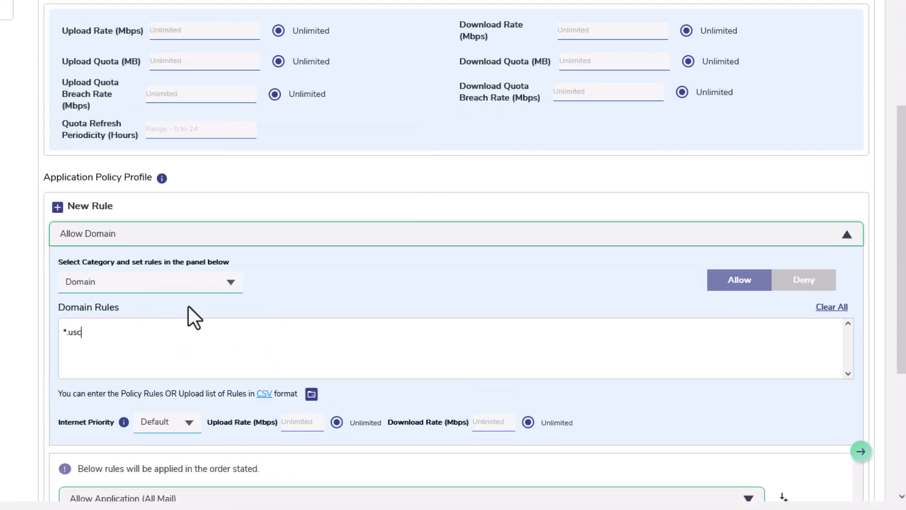
pyautogui.write('g.mil, *.noaa.gov, *.weather.gov')
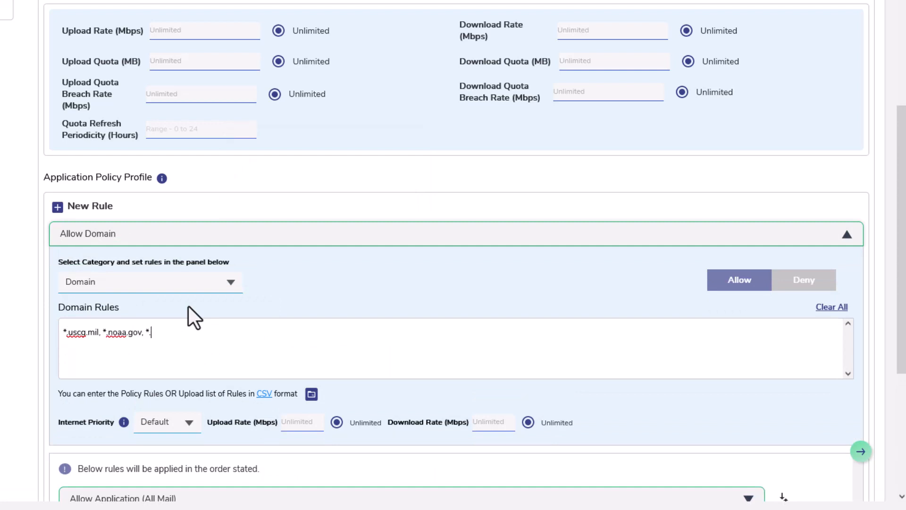
pyautogui.click(847, 237)
# - Set the implicit final rule to Deny for all remaining unmatched data and save the Starlink Email Ops policy
pyautogui.click(334, 349)
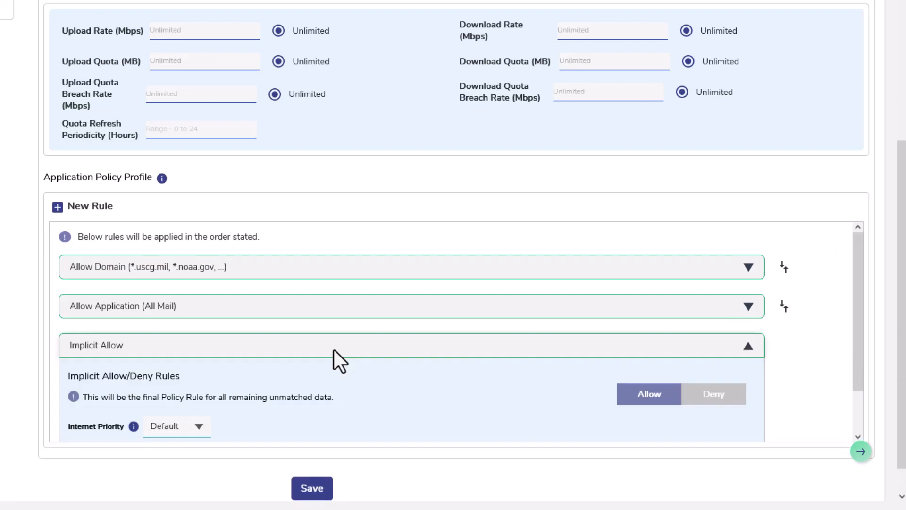
pyautogui.scroll(-1, 848, 366)
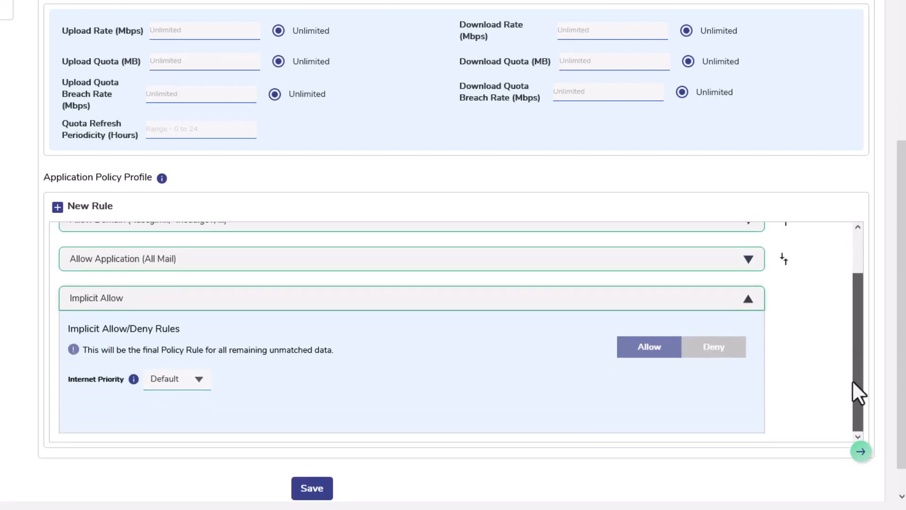
pyautogui.click(716, 349)
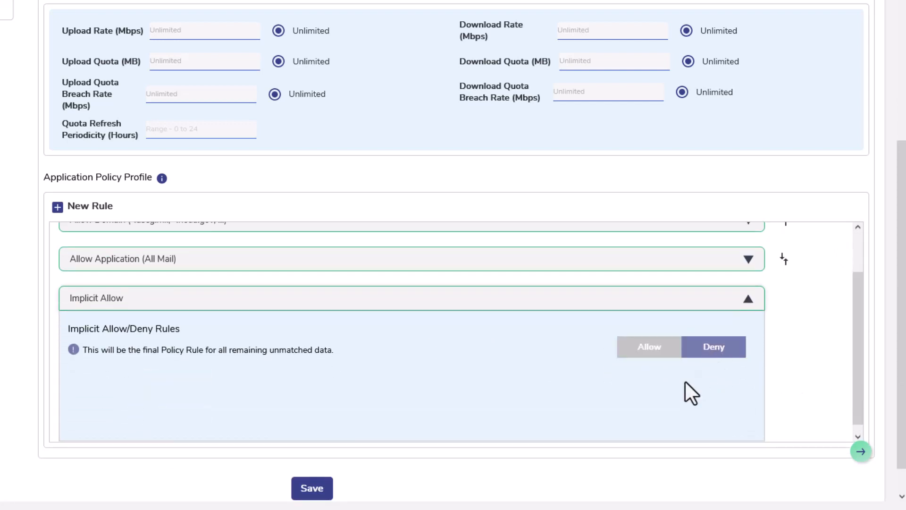
pyautogui.scroll(-1, 848, 399)
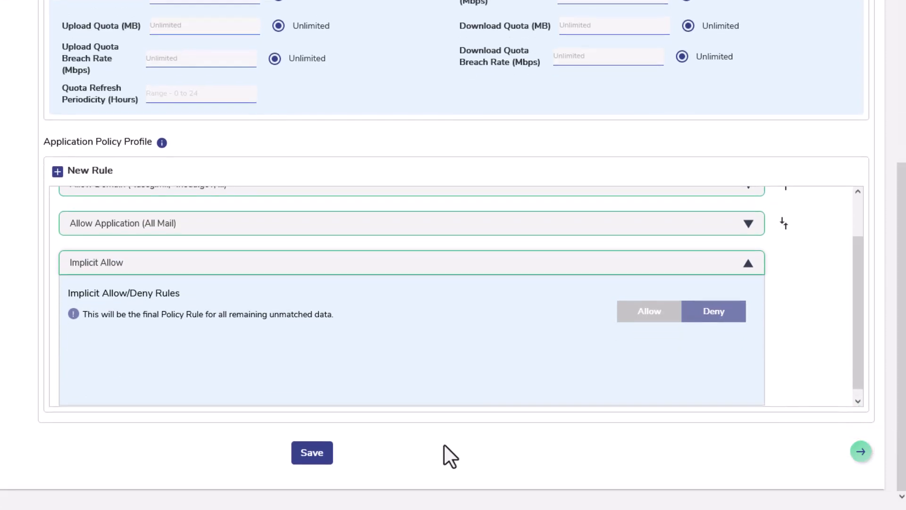
pyautogui.click(312, 453)
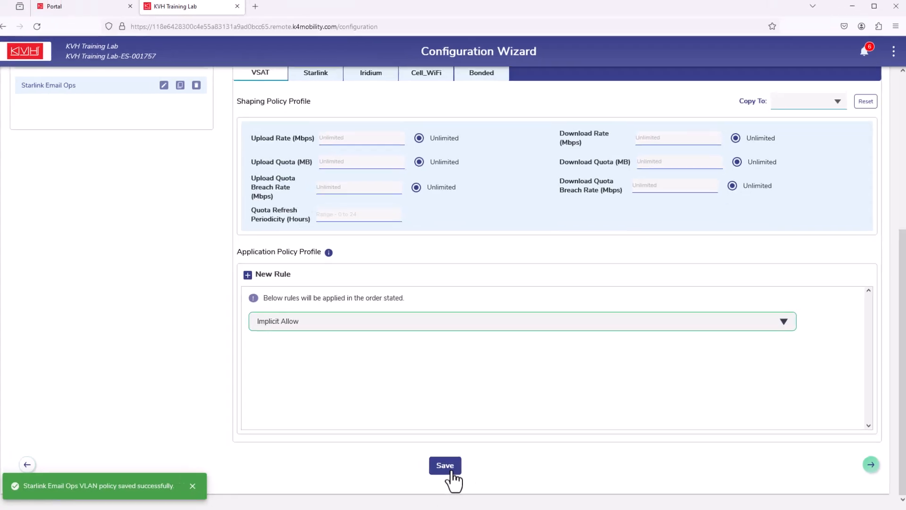
pyautogui.moveTo(902, 431); pyautogui.dragTo(858, 223)
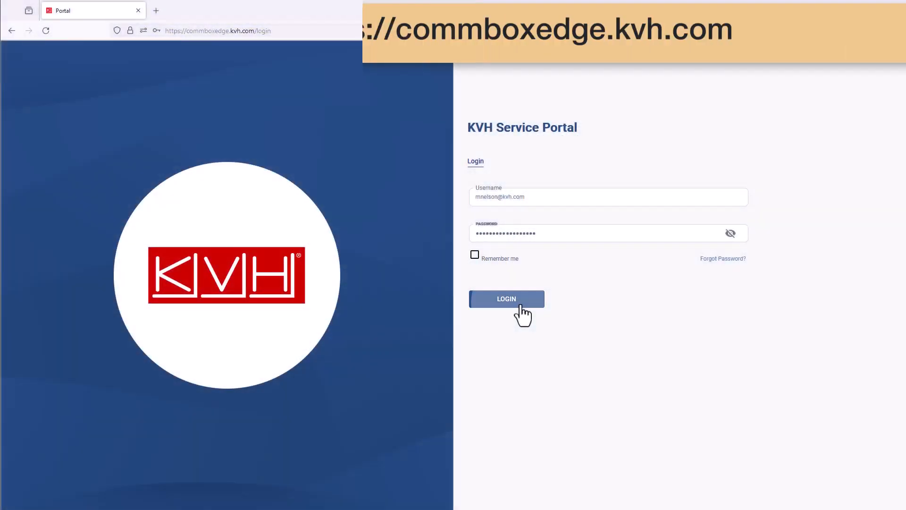
# - Switch to the KVH CommBox Edge portal, open Quota Kontrol and filter the sites to KVH Training Lab
pyautogui.click(520, 302)
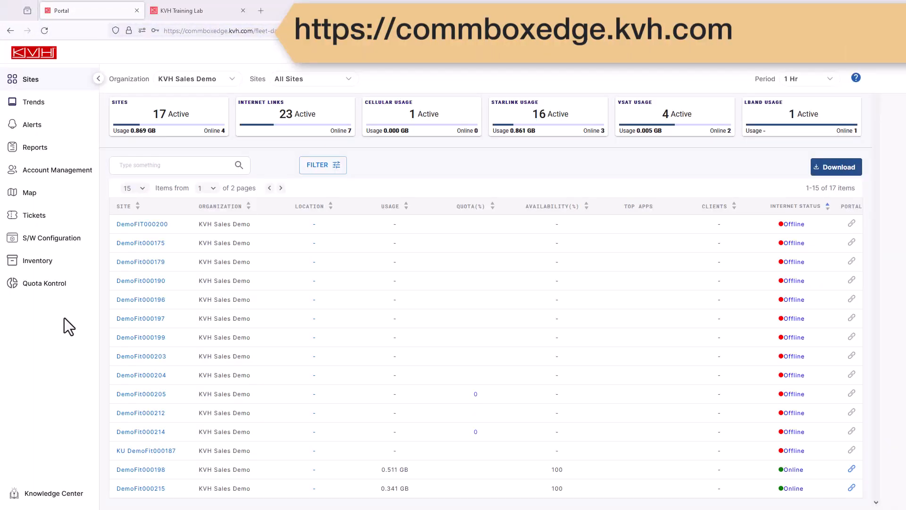
pyautogui.click(43, 285)
pyautogui.click(352, 86)
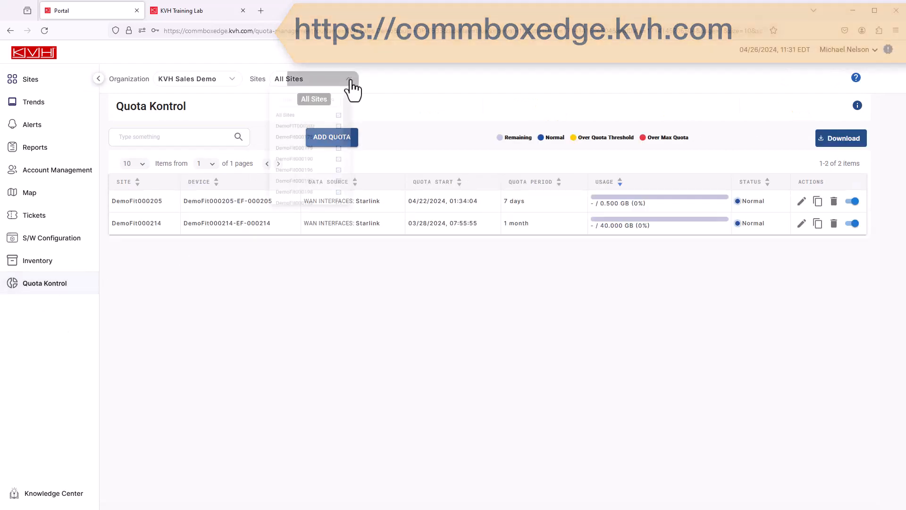
pyautogui.moveTo(353, 134); pyautogui.dragTo(344, 216)
pyautogui.click(345, 204)
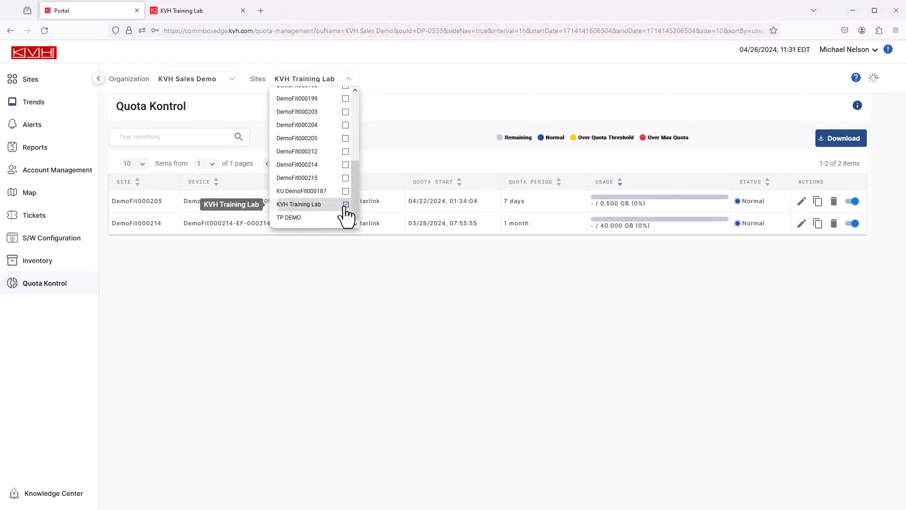
# - Start a new quota for device KVH Training Lab-ES-001757, with WAN Interface as the data usage type and Starlink as the source
pyautogui.click(403, 143)
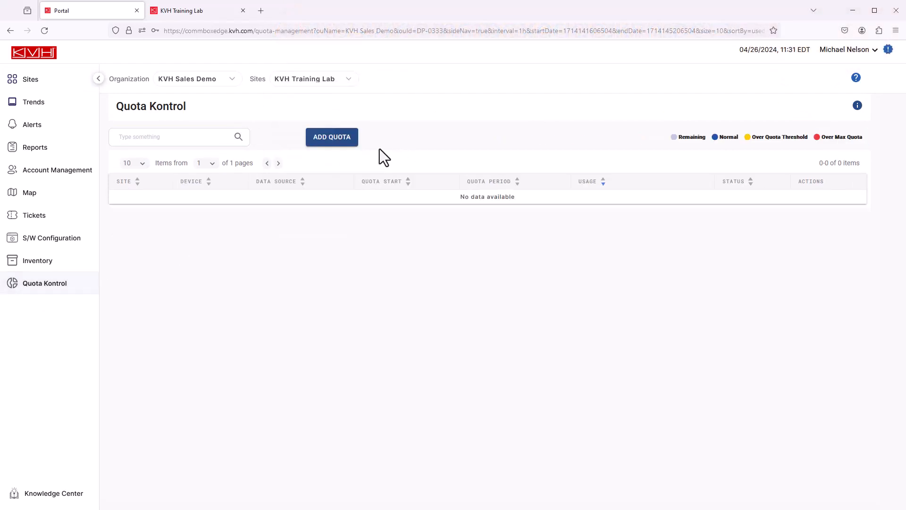
pyautogui.click(354, 151)
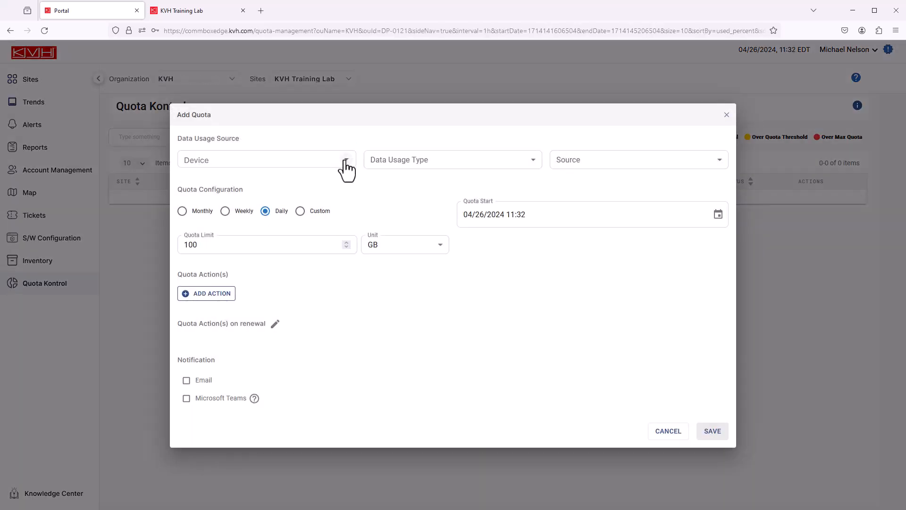
pyautogui.click(341, 160)
pyautogui.click(285, 186)
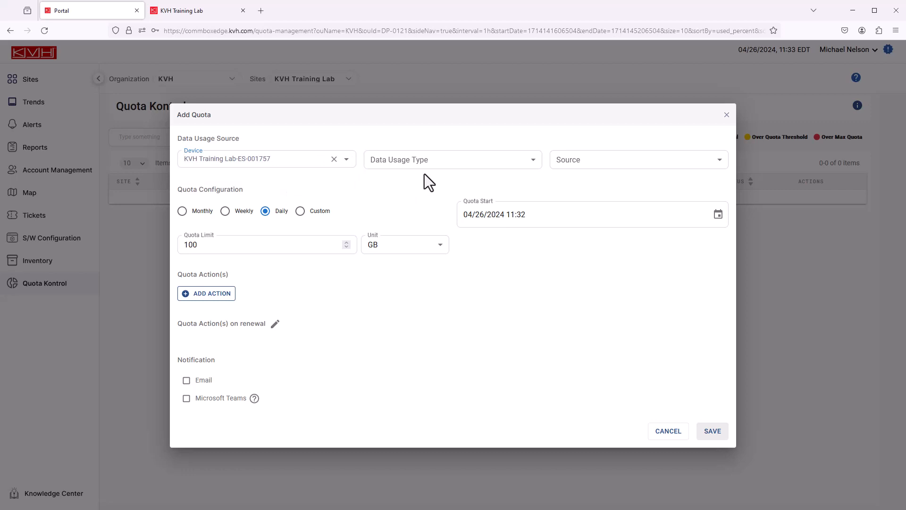
pyautogui.click(437, 166)
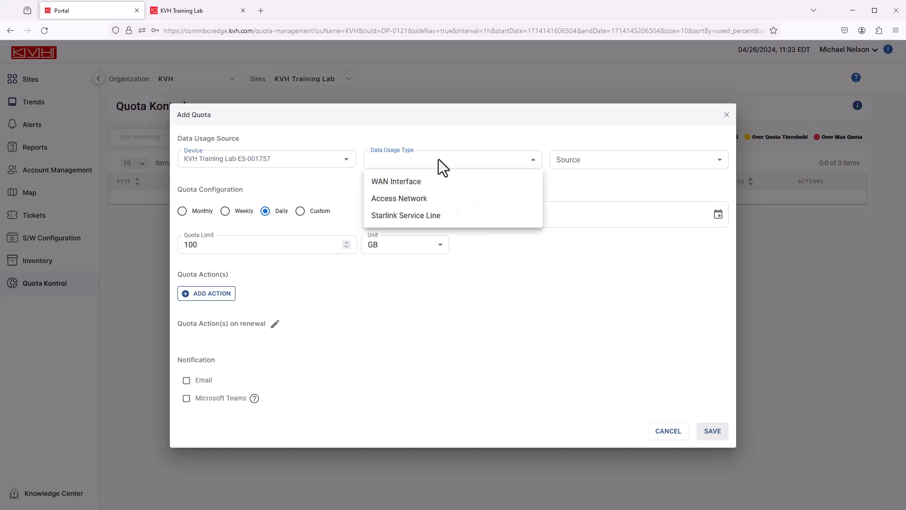
pyautogui.click(391, 184)
pyautogui.click(615, 174)
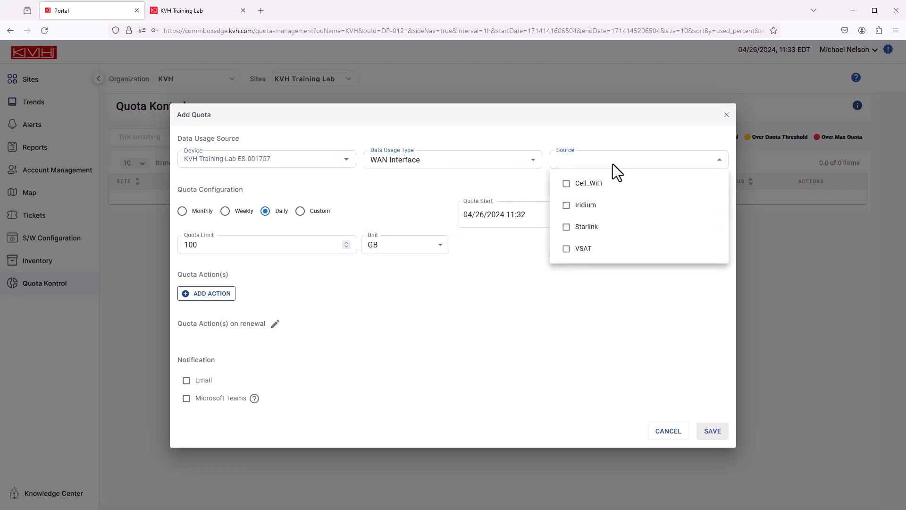
pyautogui.click(587, 227)
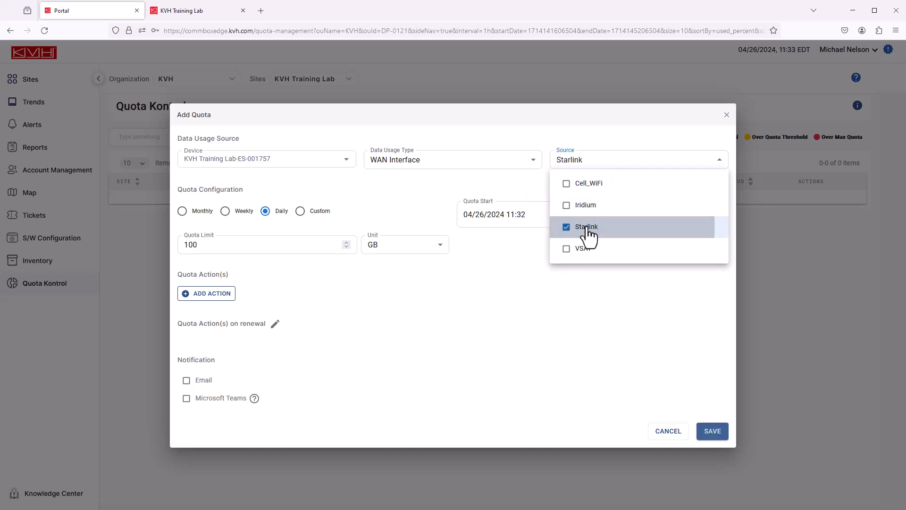
pyautogui.click(387, 202)
# - Set the daily quota limit to 30 GB
pyautogui.moveTo(240, 249); pyautogui.dragTo(175, 254)
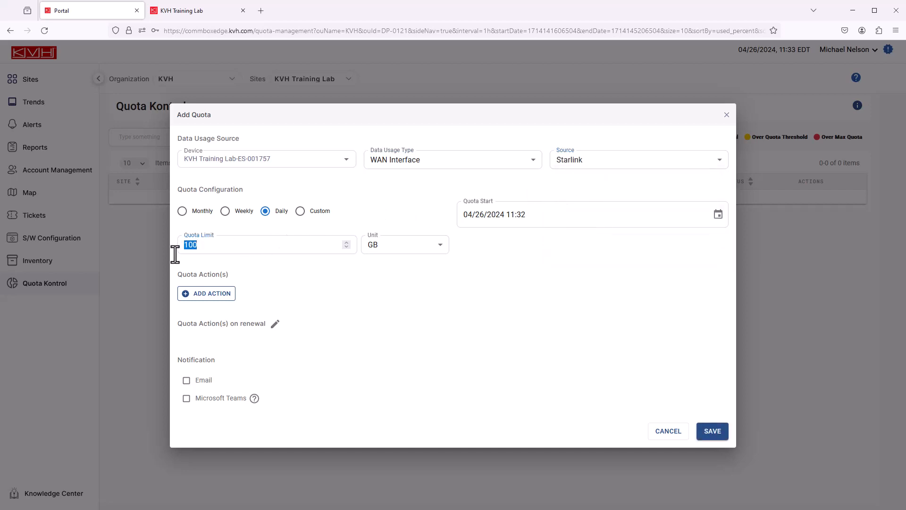
pyautogui.write('30')
pyautogui.click(445, 257)
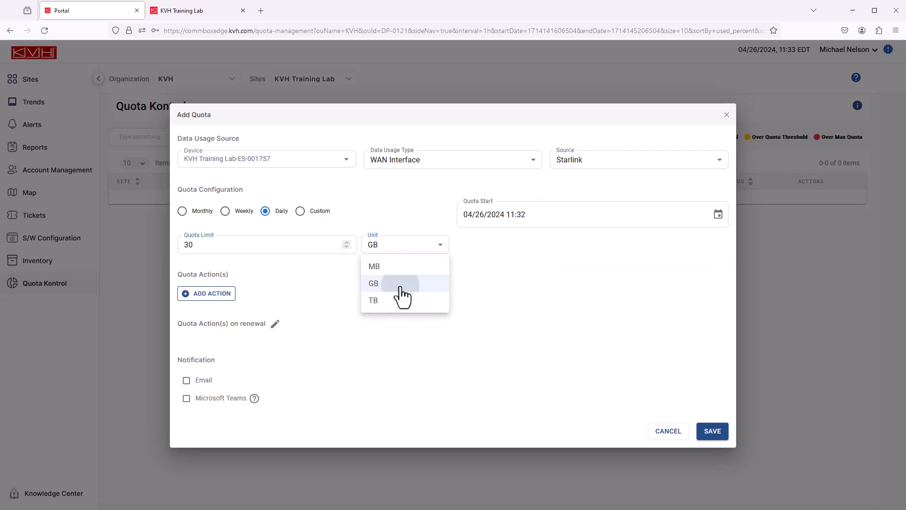
pyautogui.click(403, 286)
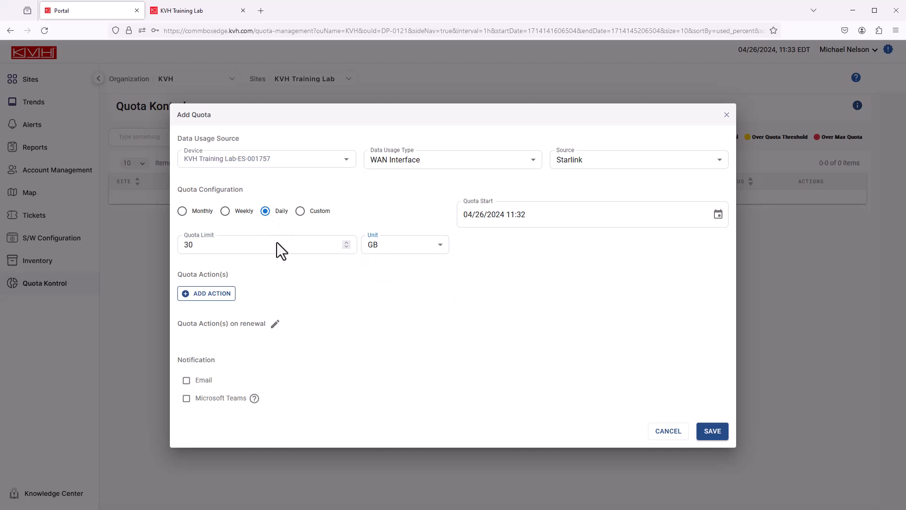
# - Add a quota action at 50% used that assigns the Starlink Block Streaming traffic policy to Vessel LAN and Crew LAN
pyautogui.click(217, 294)
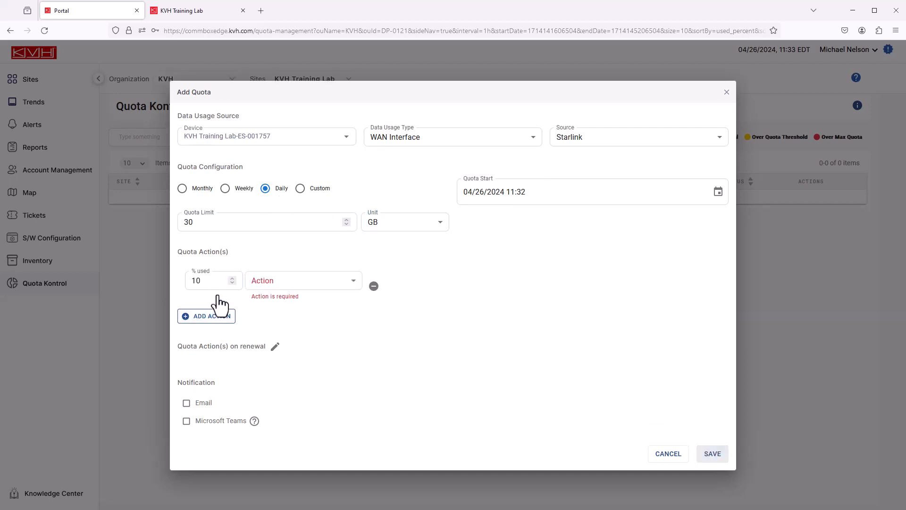
pyautogui.moveTo(213, 289); pyautogui.dragTo(181, 283)
pyautogui.click(351, 284)
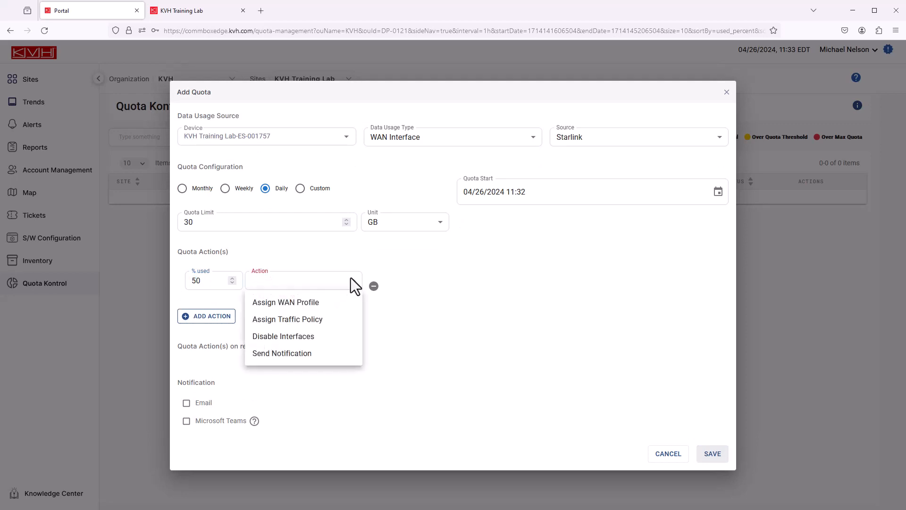
pyautogui.click(331, 321)
pyautogui.click(446, 283)
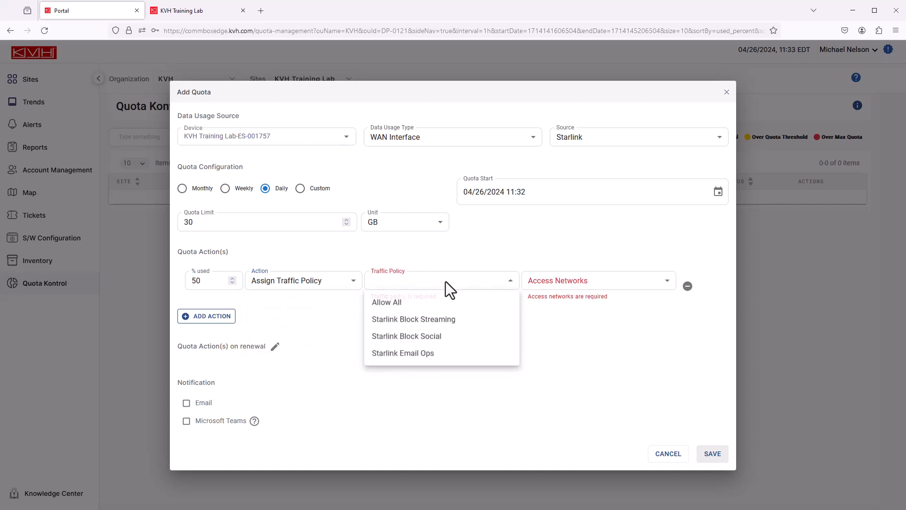
pyautogui.click(443, 321)
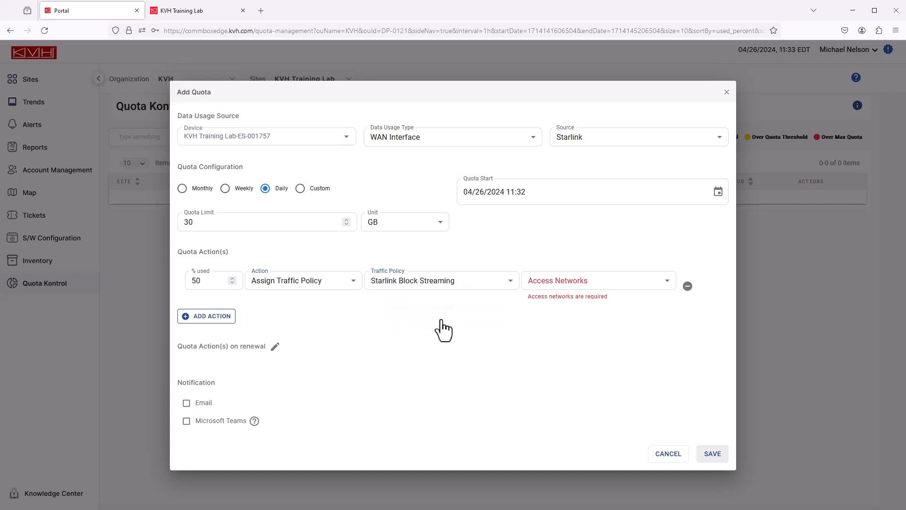
pyautogui.click(643, 282)
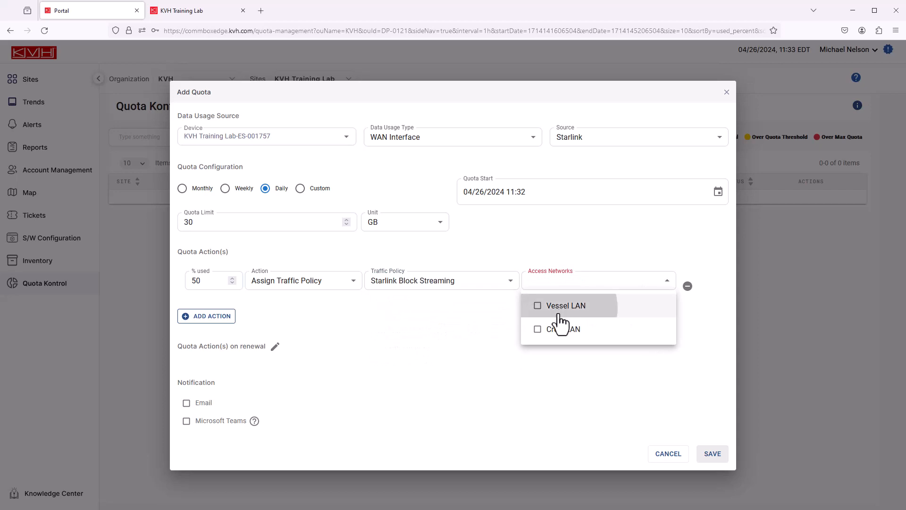
pyautogui.click(560, 311)
pyautogui.click(553, 331)
pyautogui.click(418, 315)
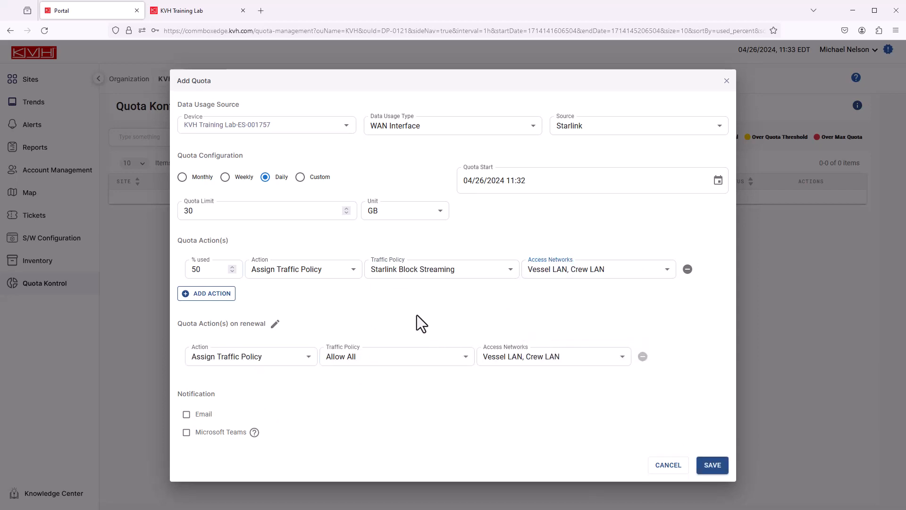
# - Add a quota action at 75% used that assigns the Starlink Block Social traffic policy to Vessel LAN and Crew LAN
pyautogui.click(212, 294)
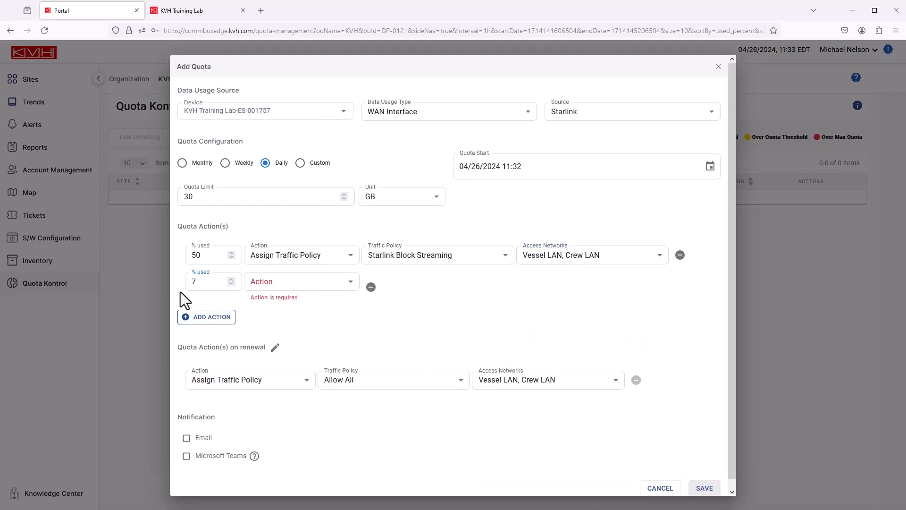
pyautogui.write('75')
pyautogui.click(320, 286)
pyautogui.click(316, 320)
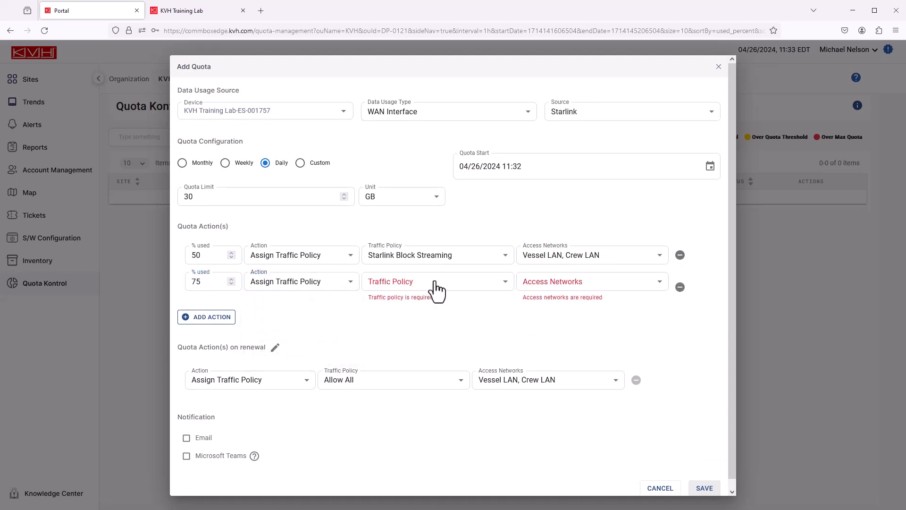
pyautogui.click(437, 285)
pyautogui.click(434, 337)
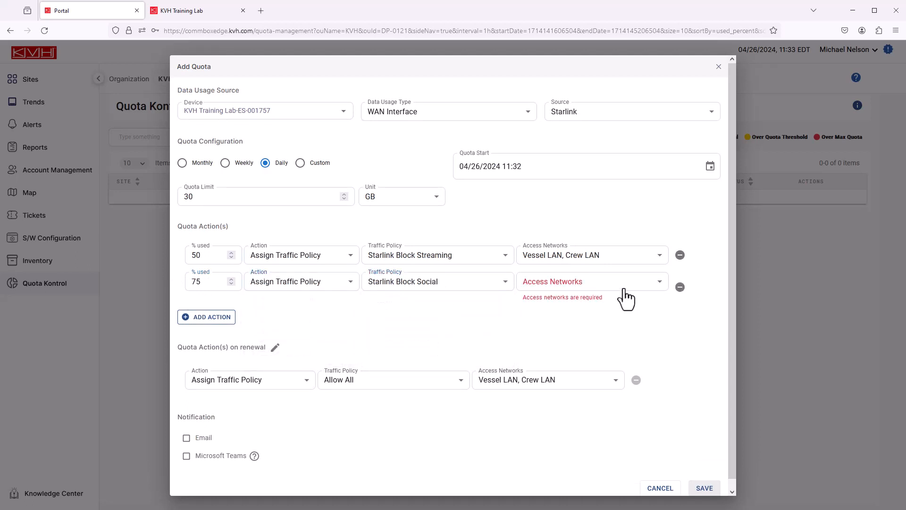
pyautogui.click(622, 283)
pyautogui.click(545, 309)
pyautogui.click(540, 331)
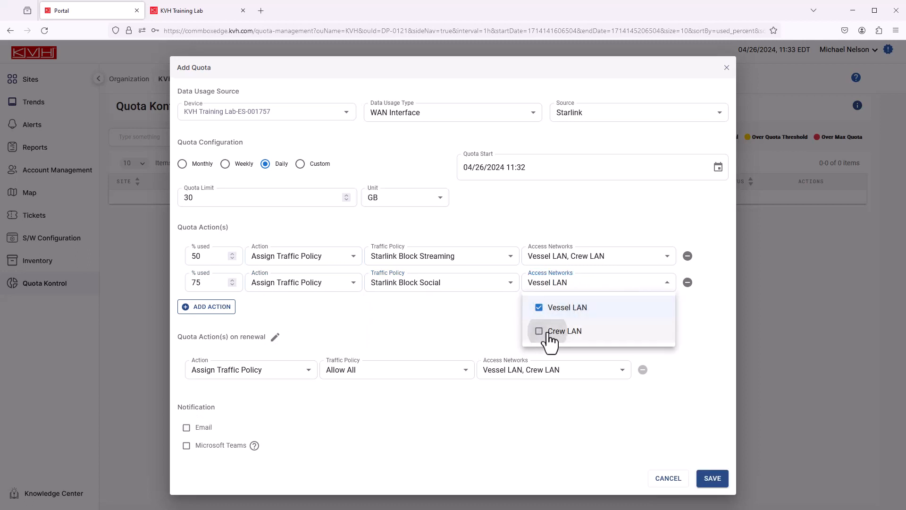
pyautogui.click(456, 328)
# - Add a quota action at 90% used that assigns the Starlink Email Ops traffic policy to Vessel LAN and Crew LAN
pyautogui.click(216, 308)
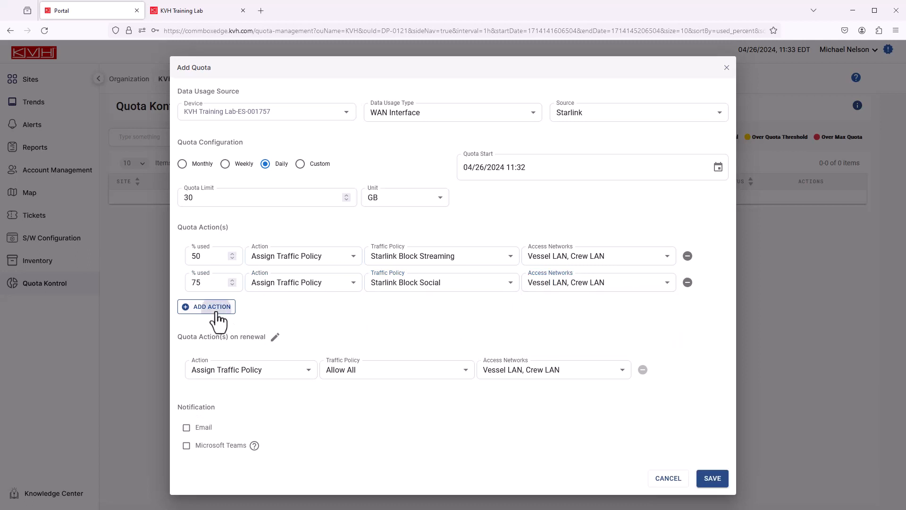
pyautogui.moveTo(195, 308); pyautogui.dragTo(206, 311)
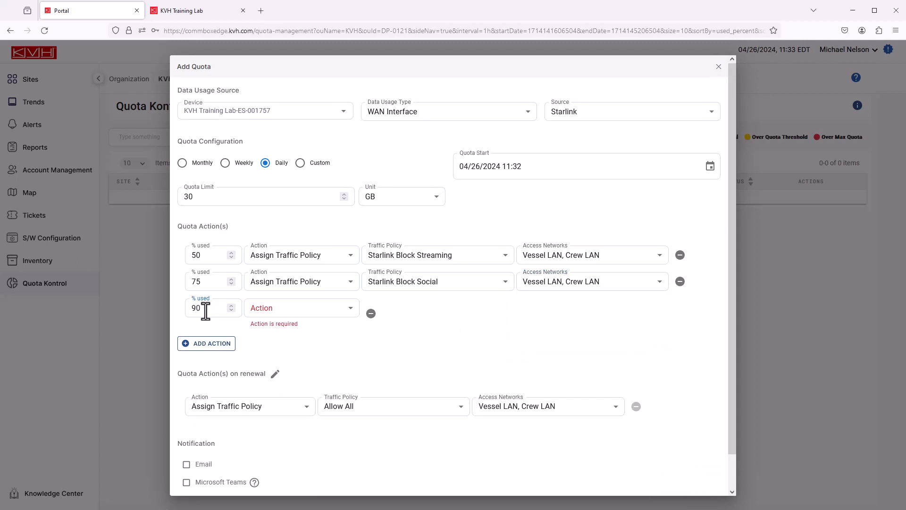
pyautogui.write('90')
pyautogui.click(332, 309)
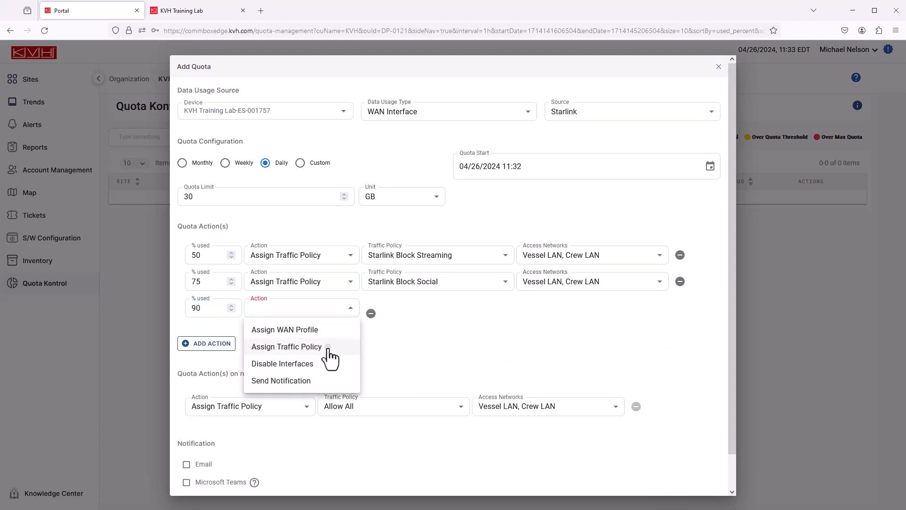
pyautogui.click(331, 351)
pyautogui.click(484, 313)
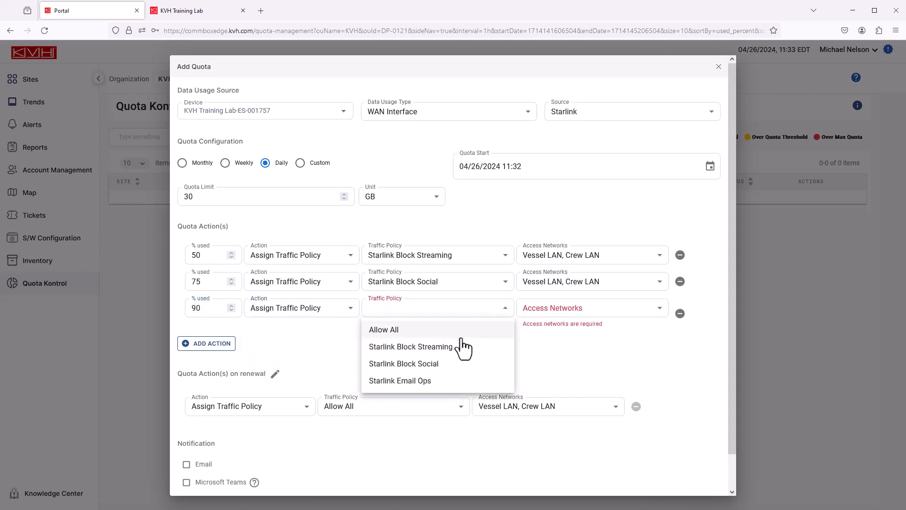
pyautogui.click(437, 381)
pyautogui.click(611, 312)
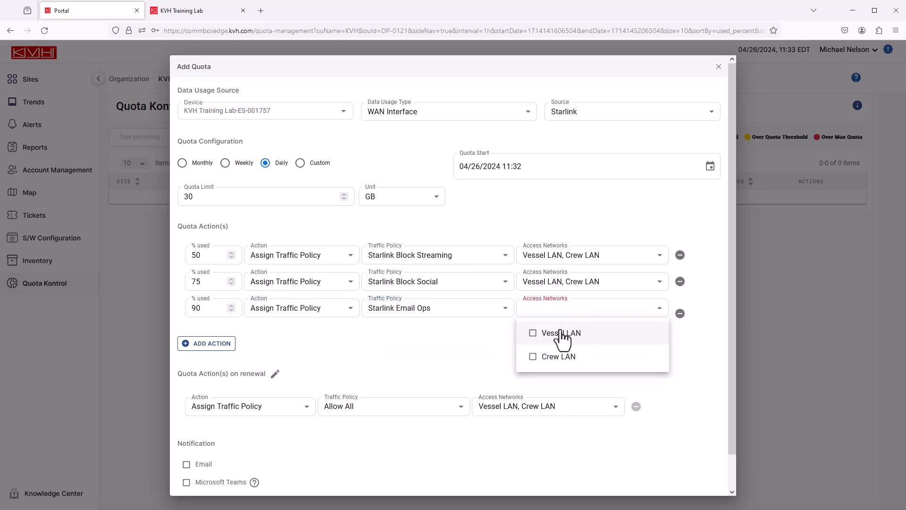
pyautogui.click(548, 333)
pyautogui.click(558, 355)
pyautogui.click(445, 350)
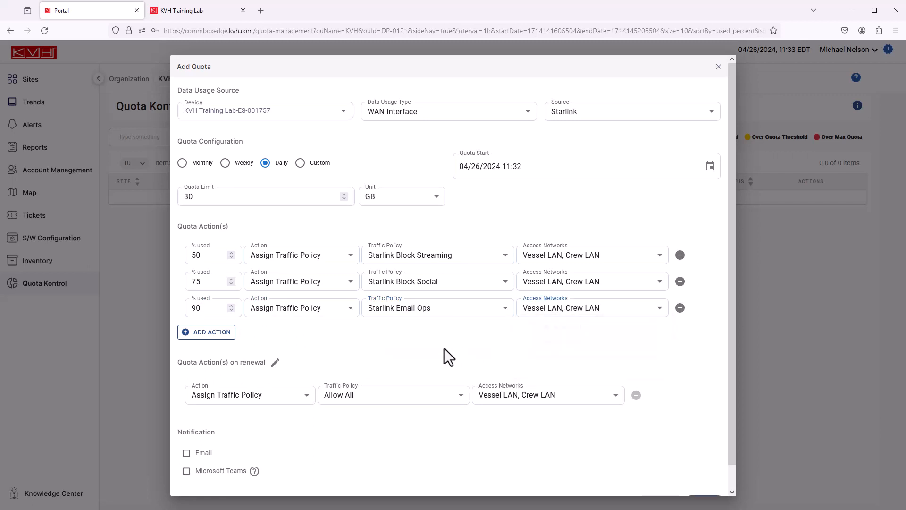
# - Add a fourth quota action that sends a notification at 90% used
pyautogui.click(219, 339)
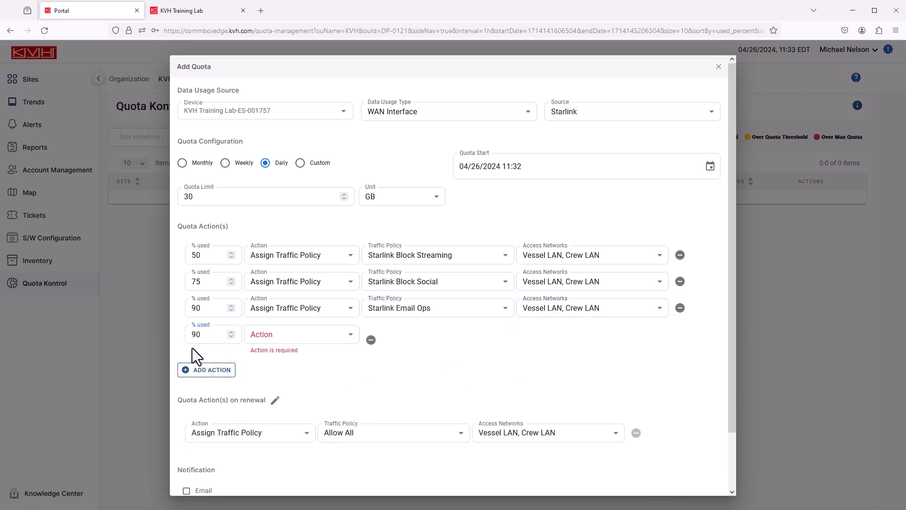
pyautogui.click(347, 336)
pyautogui.click(296, 408)
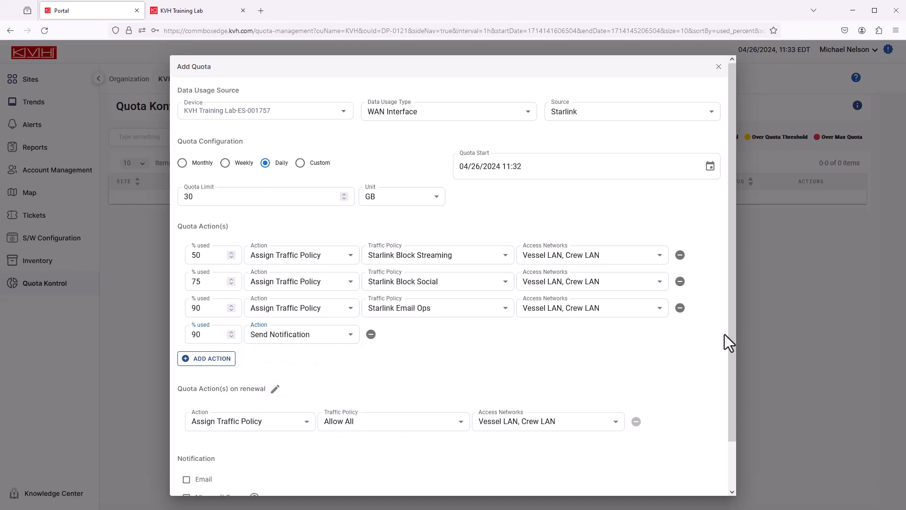
# - Enable email notification for the quota and add the account holder as the recipient
pyautogui.scroll(-2, 729, 336)
pyautogui.click(186, 429)
pyautogui.write('mich')
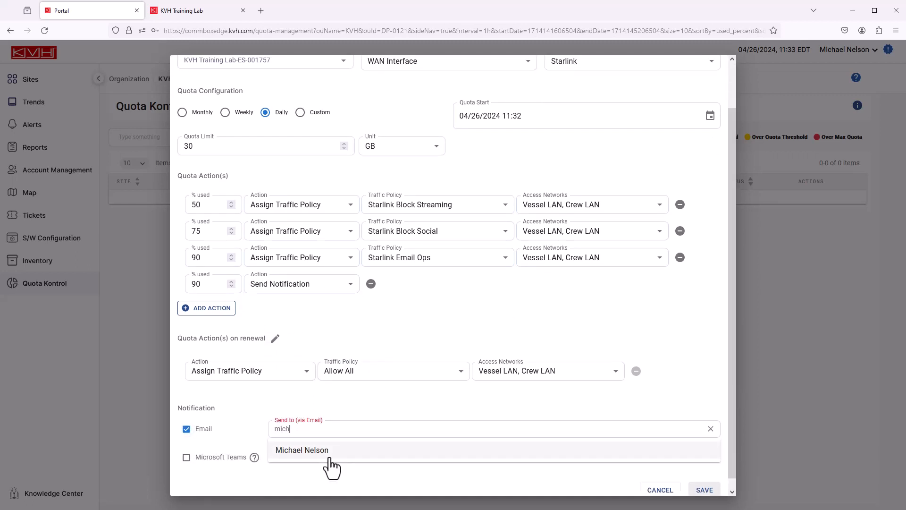
pyautogui.click(328, 454)
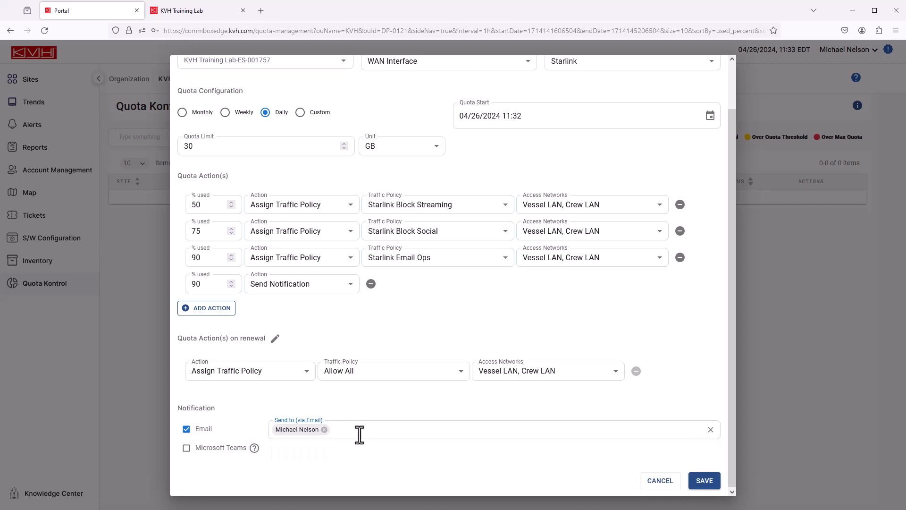
# - Check the alternative action types for the notification row, keep Send Notification, and save the quota
pyautogui.click(353, 288)
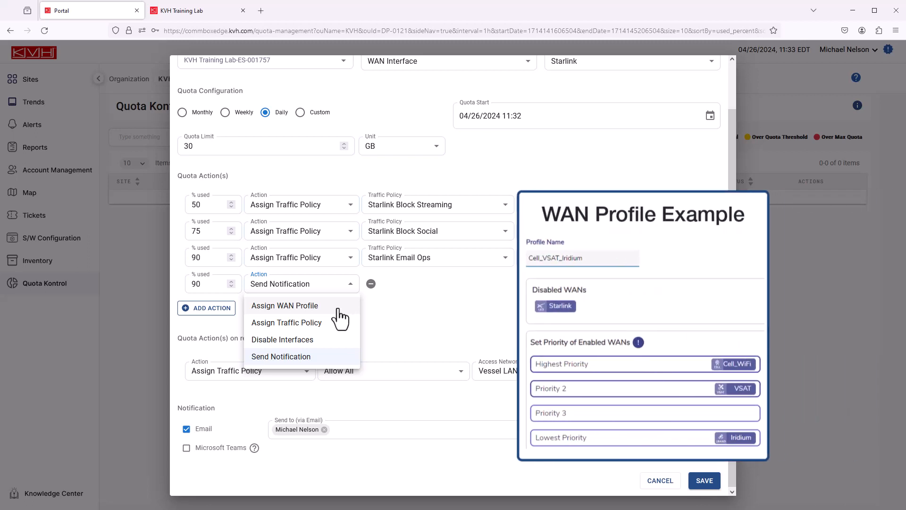
pyautogui.click(397, 346)
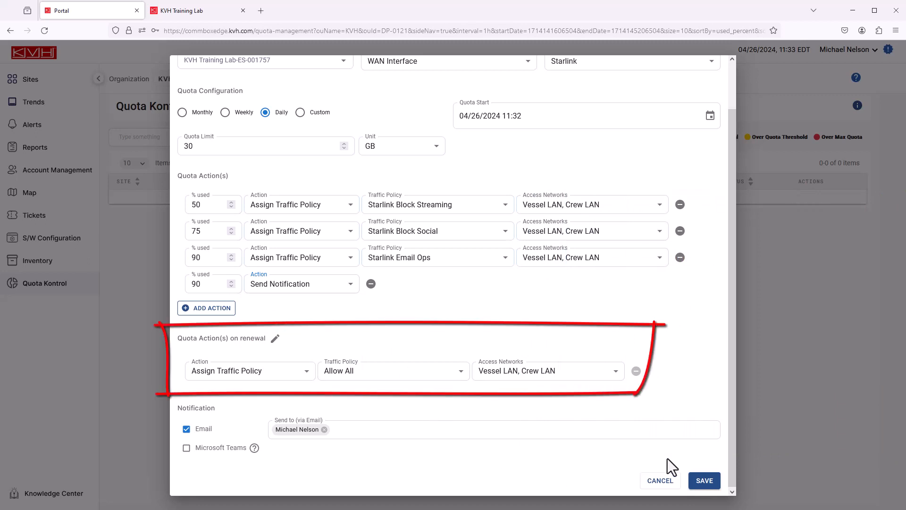
pyautogui.click(711, 487)
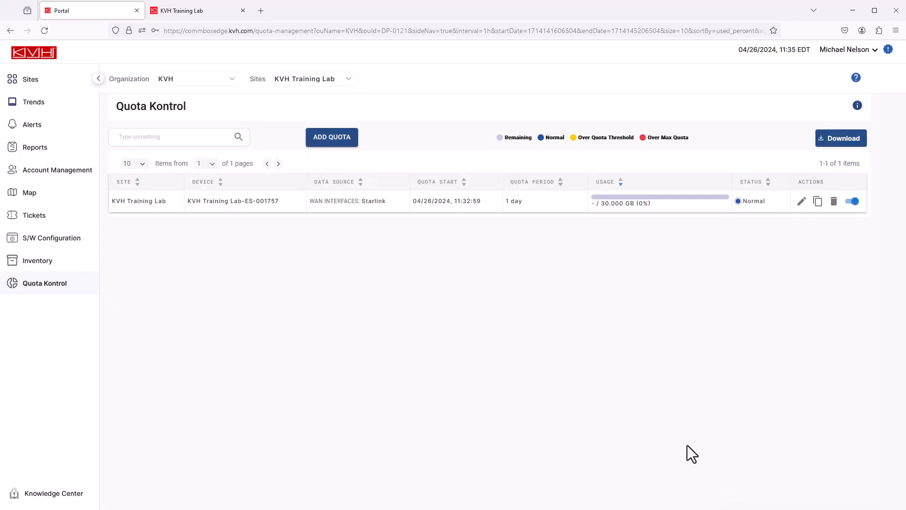
# - Switch to the KVH Knowledge Base and open the Configuration Wizard article in the CommBox EdgeOS documentation
pyautogui.moveTo(676, 200)
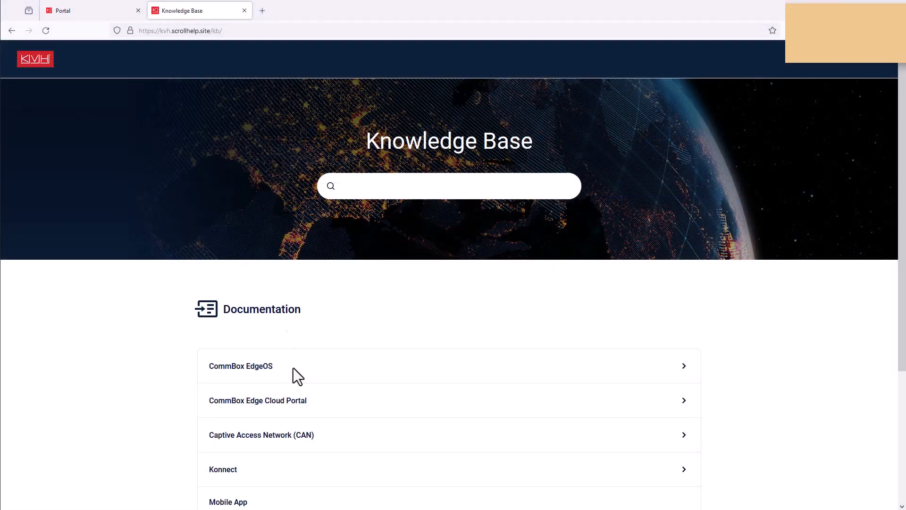
pyautogui.click(293, 367)
pyautogui.scroll(-4, 350, 389)
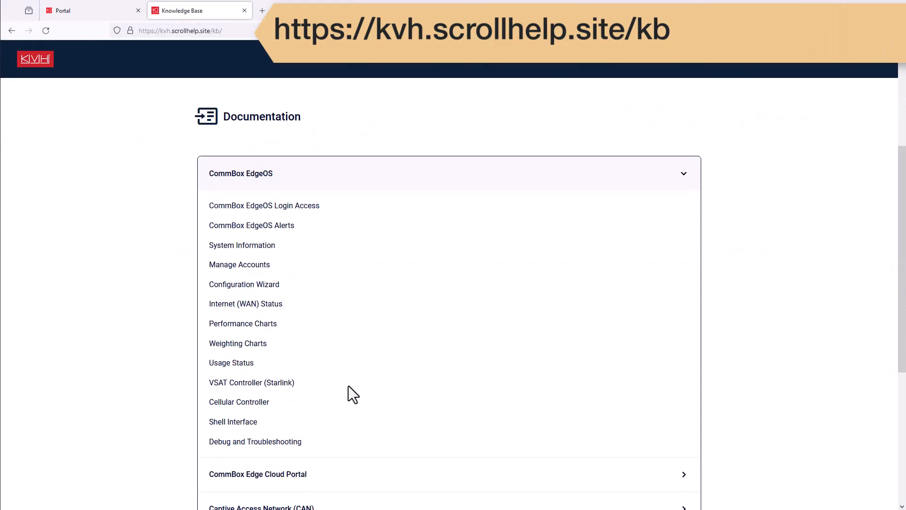
pyautogui.click(279, 289)
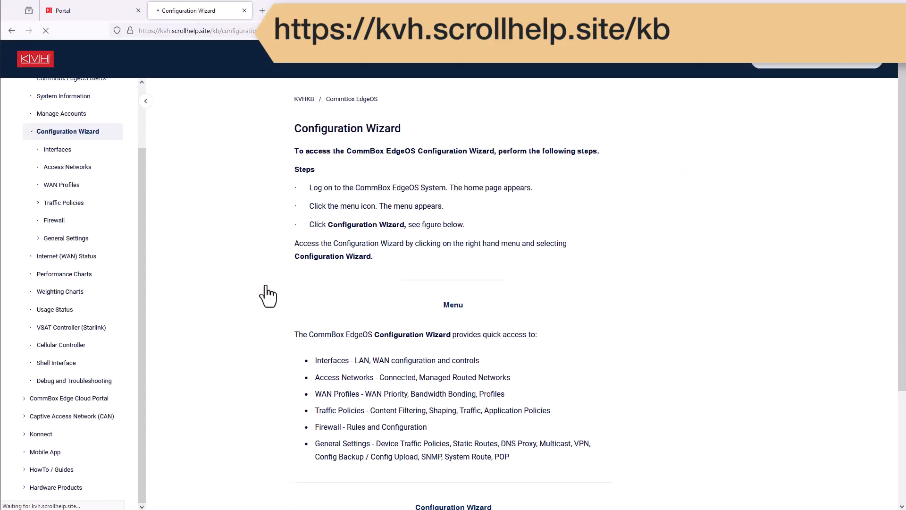